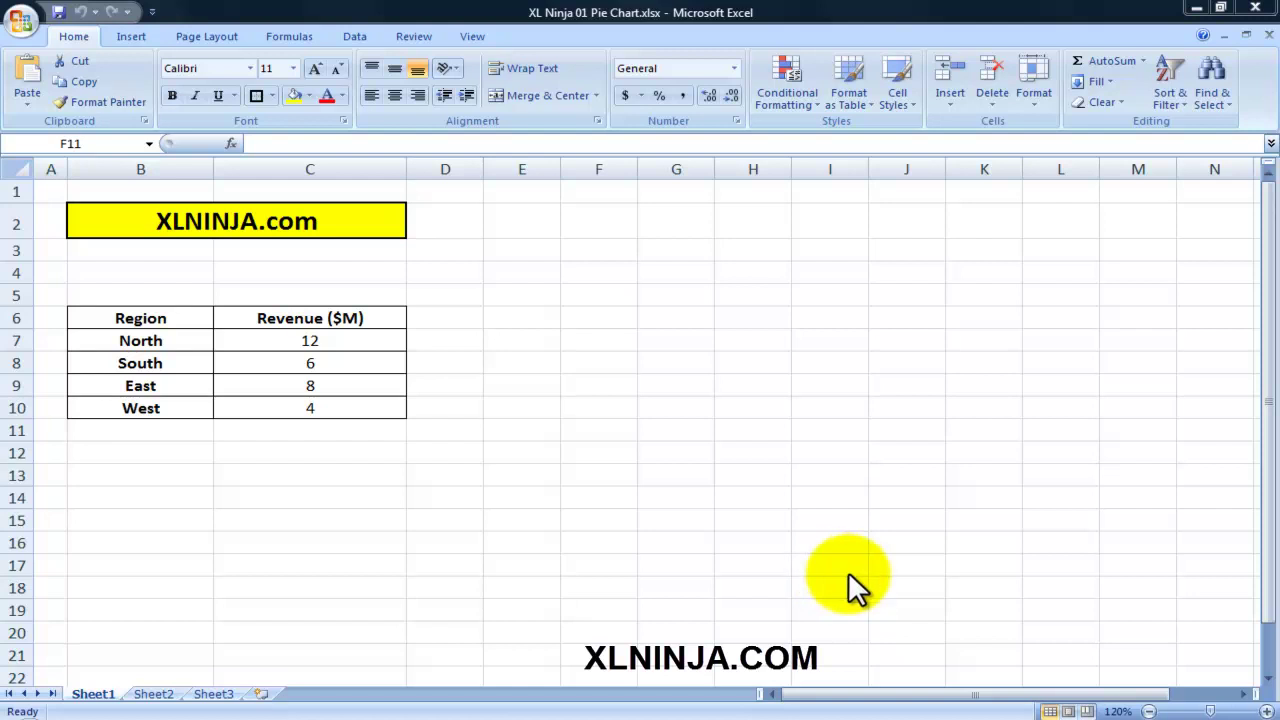
Review the XLNINJA.com table's region names and their revenue values
left_click(305, 221)
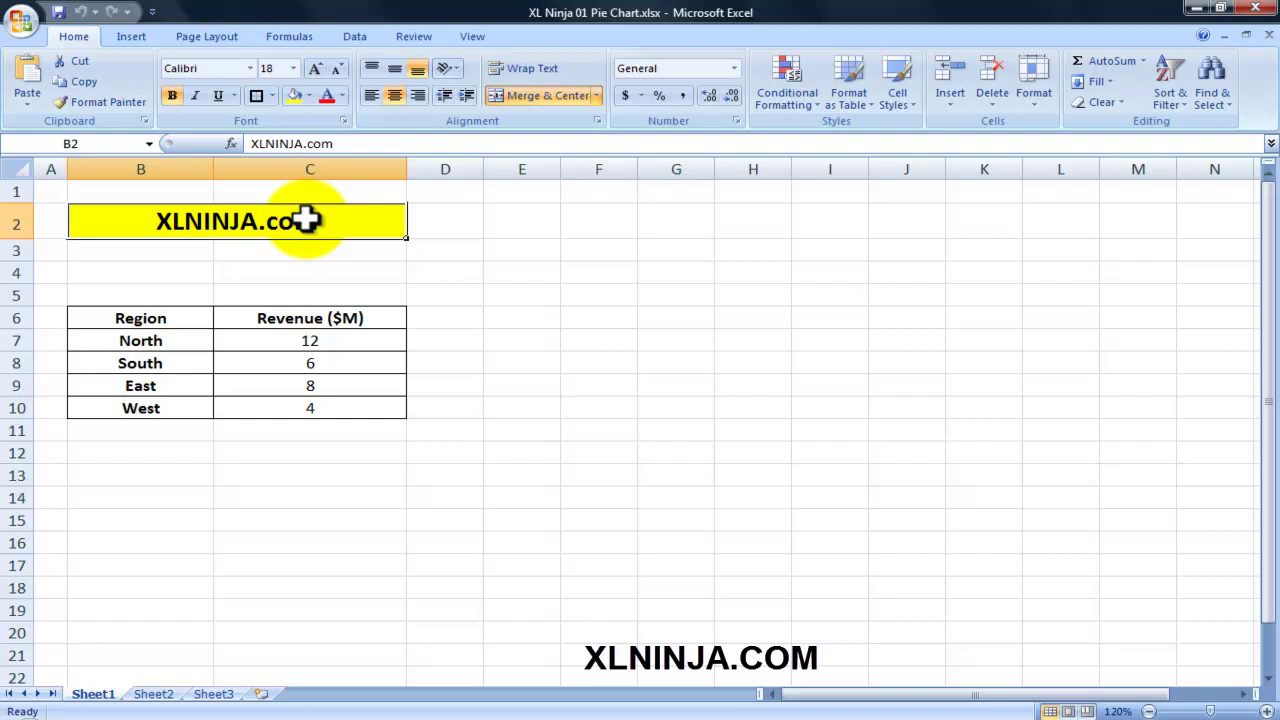
left_click(182, 319)
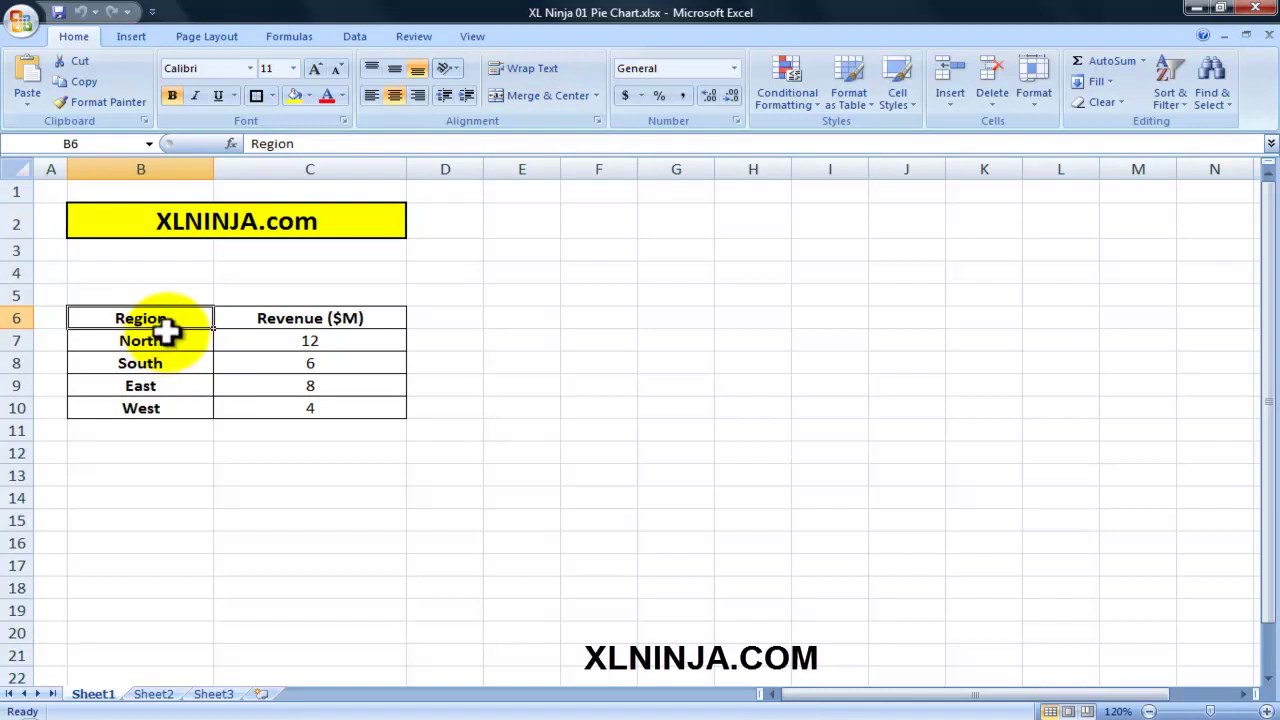
left_click(191, 341)
left_click(186, 365)
left_click(183, 388)
left_click(183, 409)
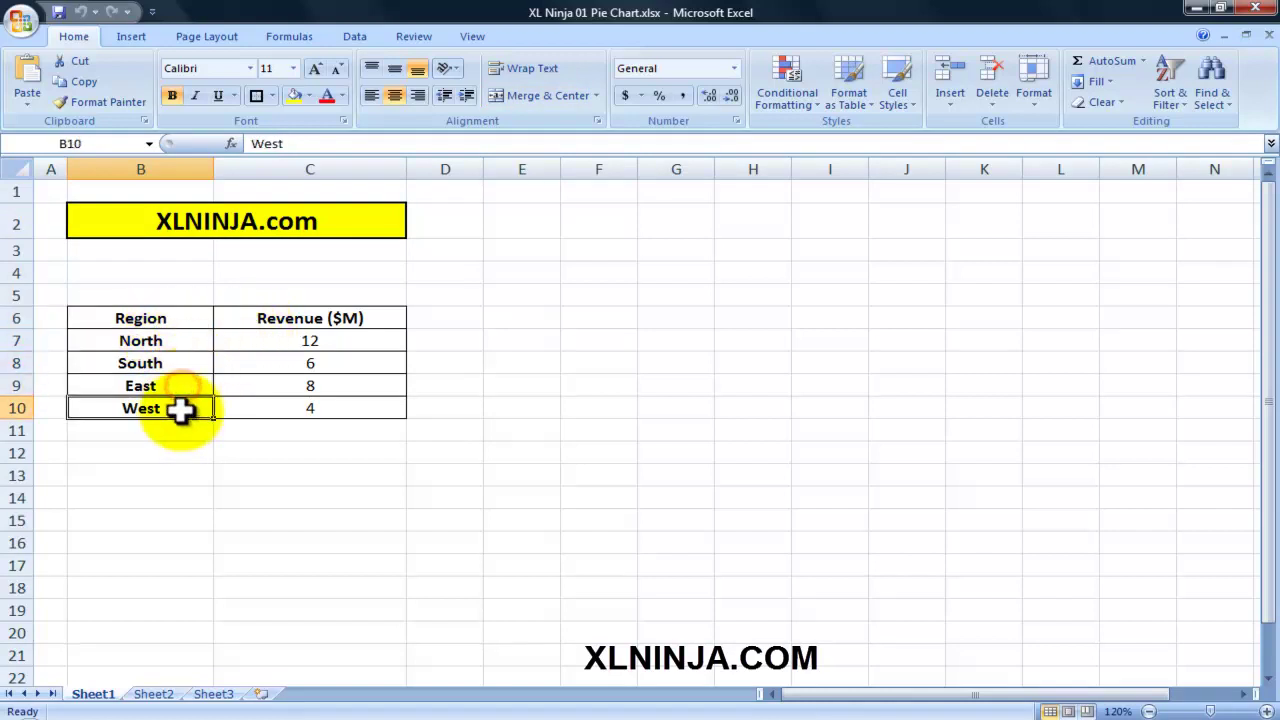
left_click(279, 342)
left_click(278, 364)
left_click(280, 386)
left_click(285, 409)
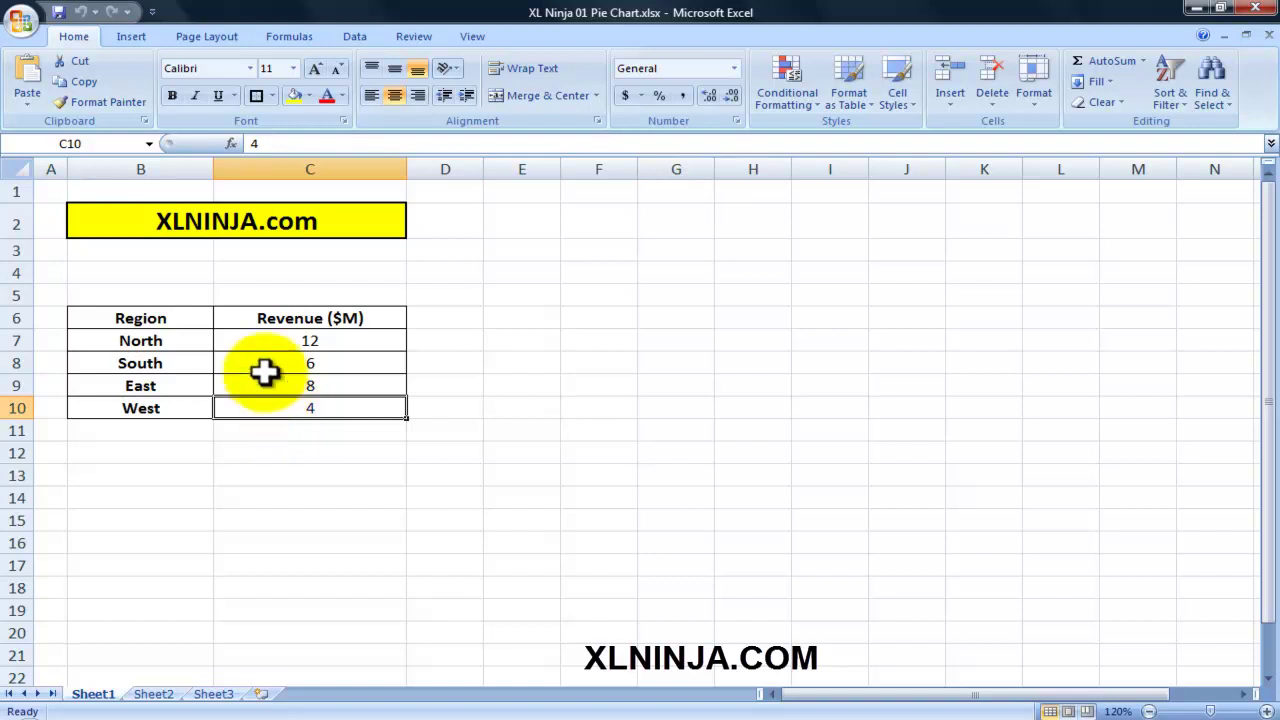
left_click(193, 318)
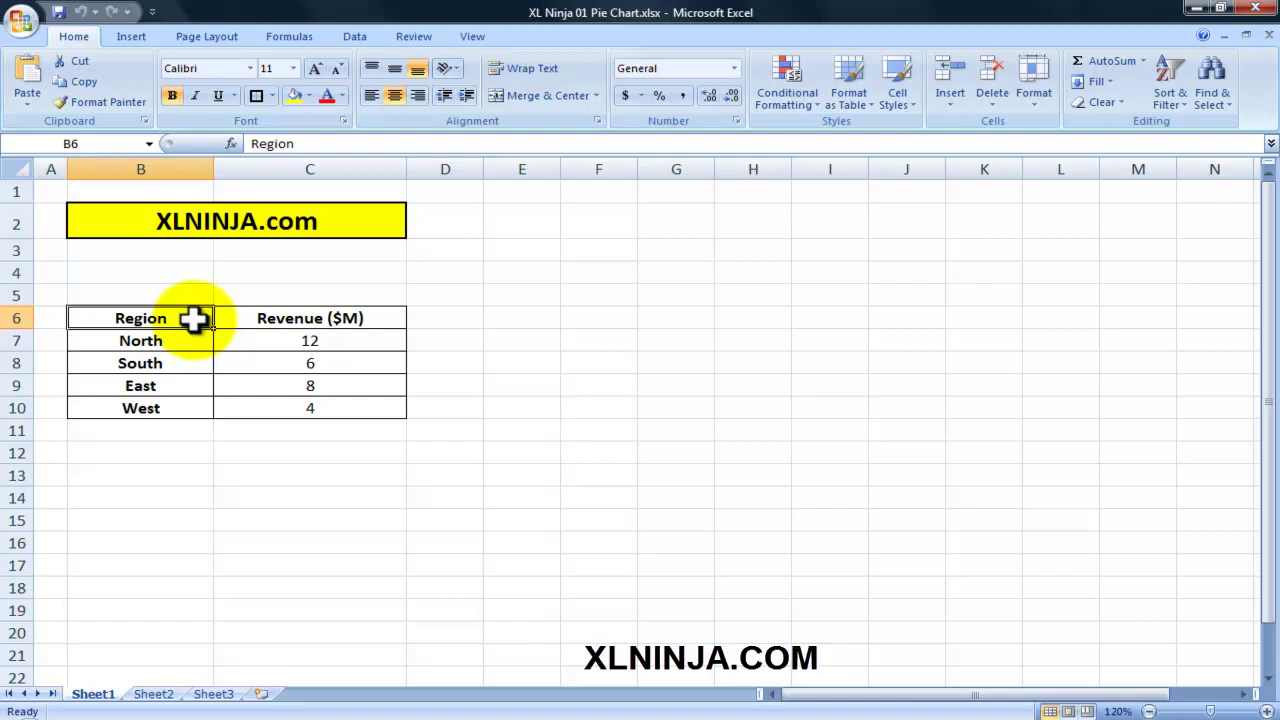
Select the Region and Revenue ($M) range B6:C10 and bring up the Pie chart types
left_click_drag(193, 318, 280, 402)
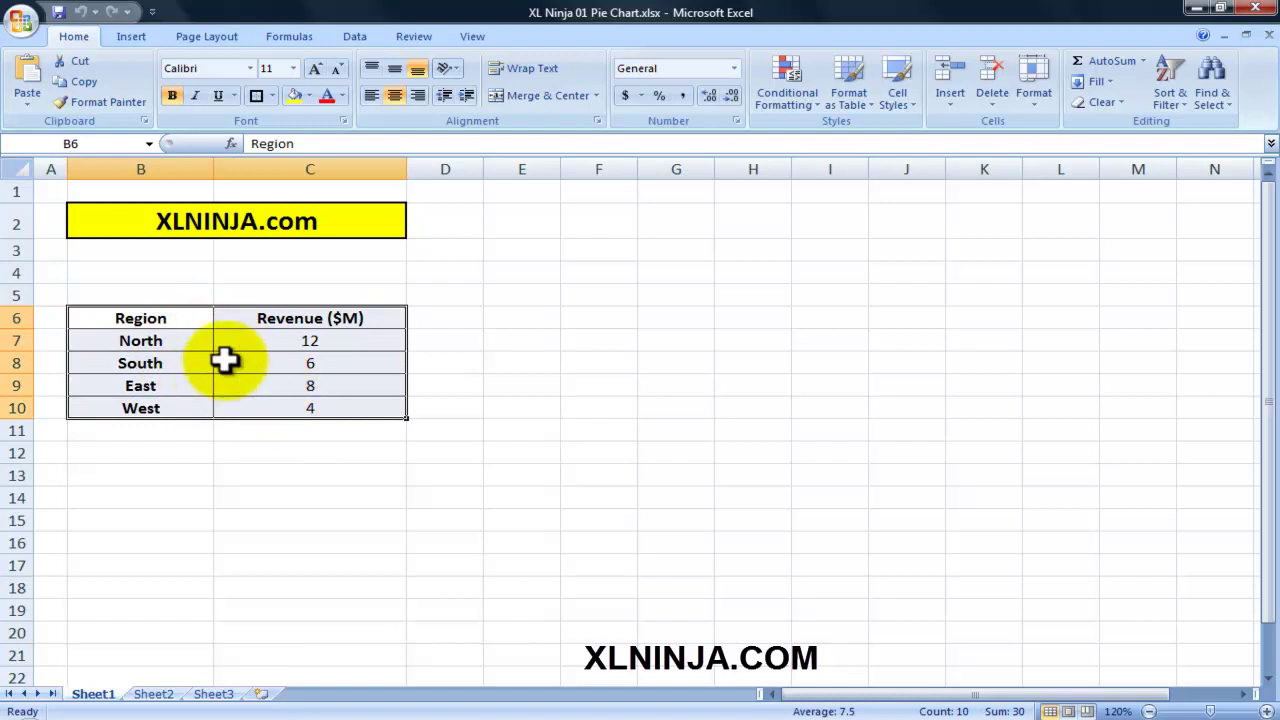
left_click(186, 318)
left_click_drag(186, 318, 266, 404)
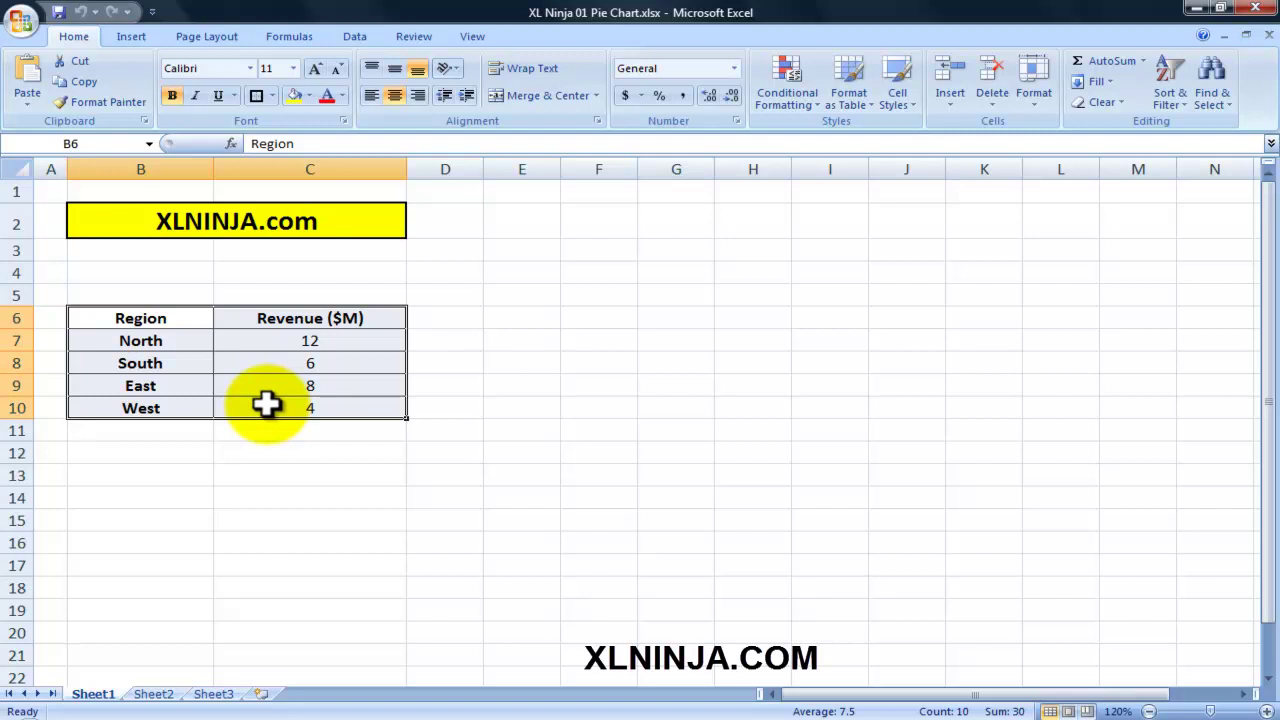
left_click(131, 40)
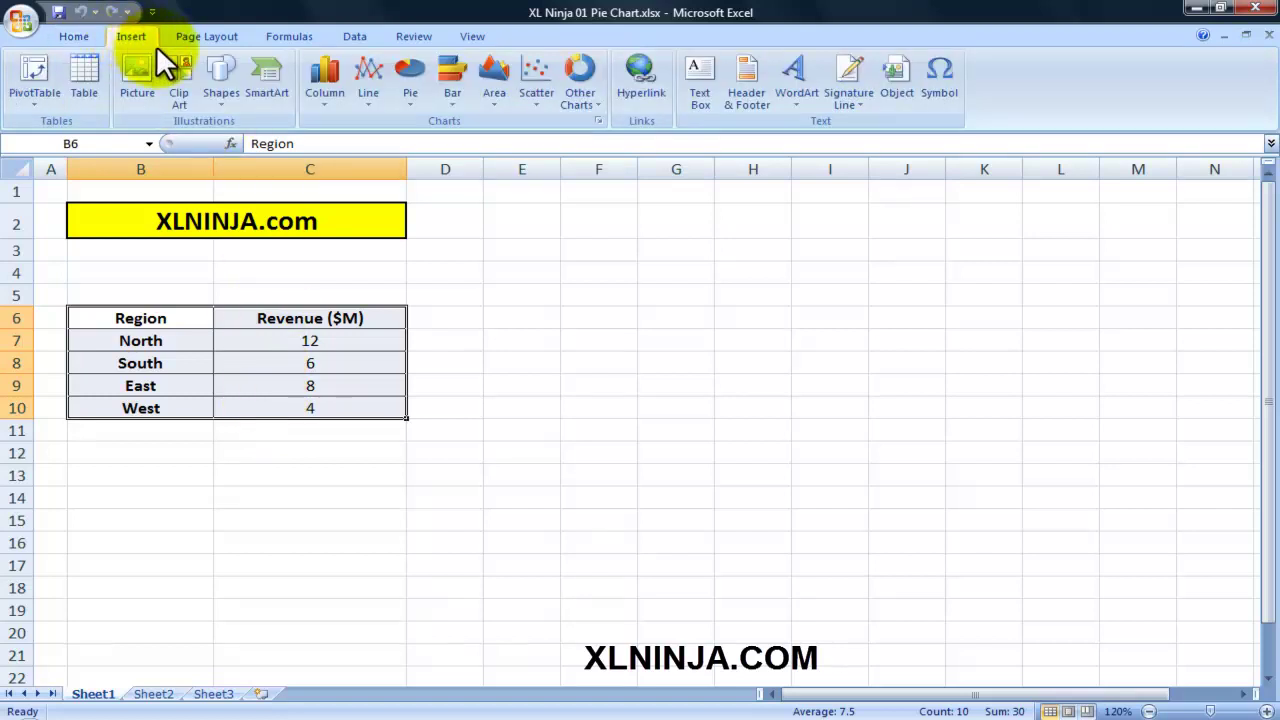
left_click(410, 92)
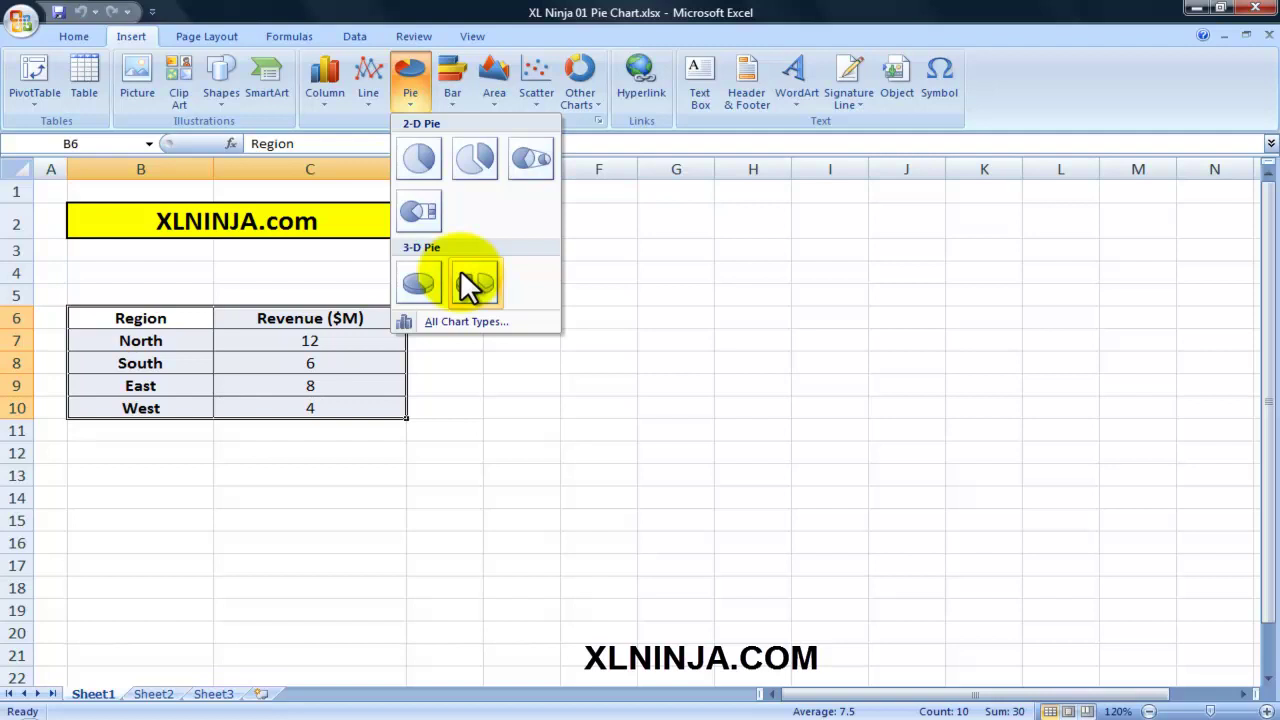
Insert a plain 2-D pie chart and position it to the right of the data table
left_click(416, 158)
left_click_drag(470, 321, 590, 250)
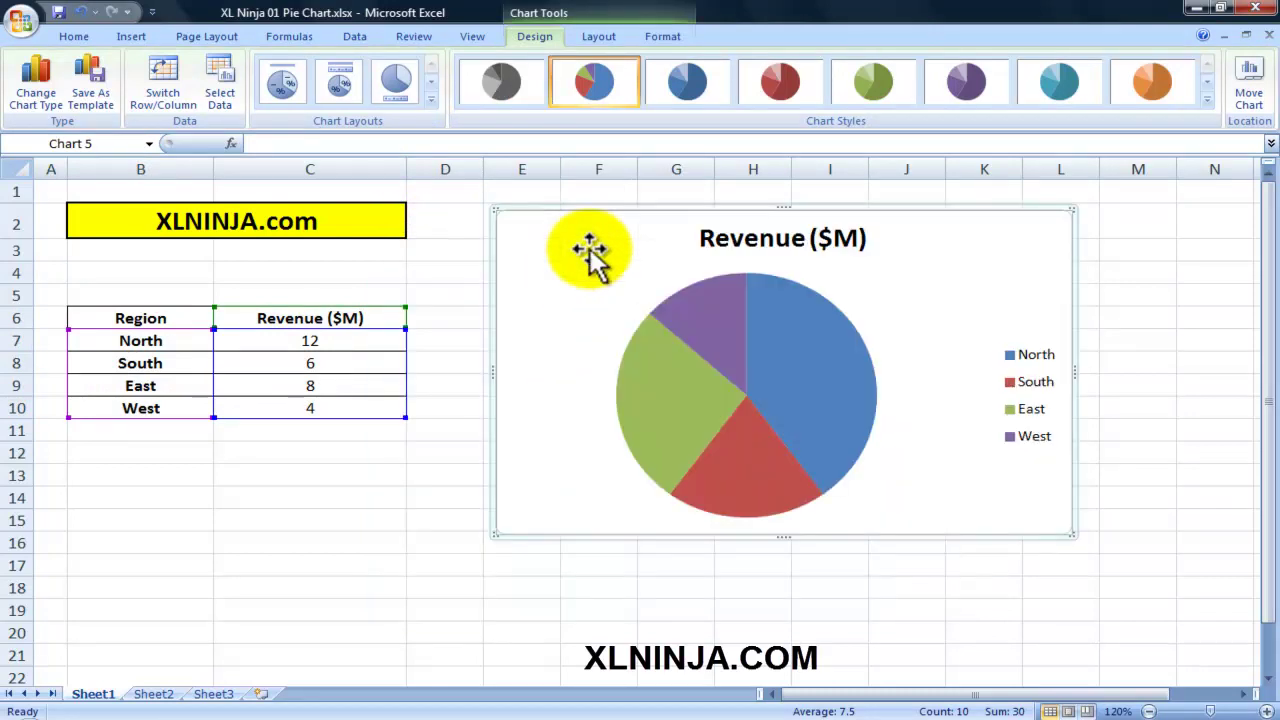
left_click_drag(580, 251, 573, 246)
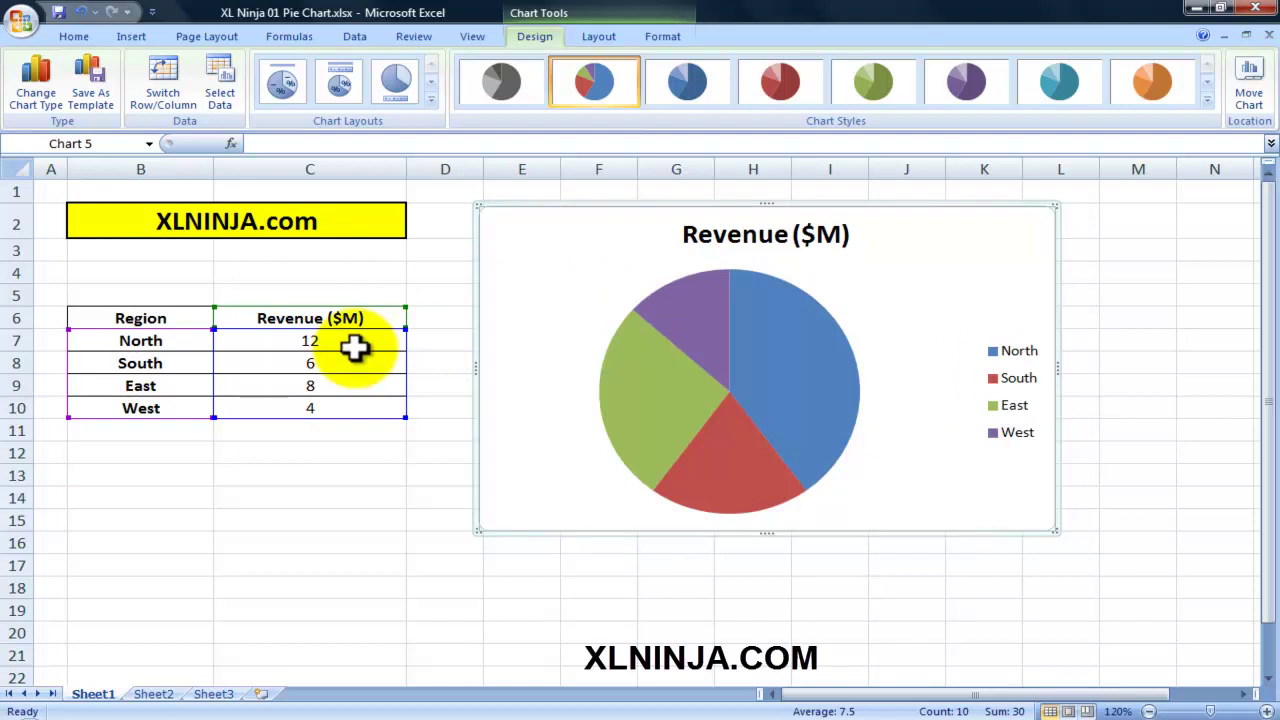
left_click(436, 292)
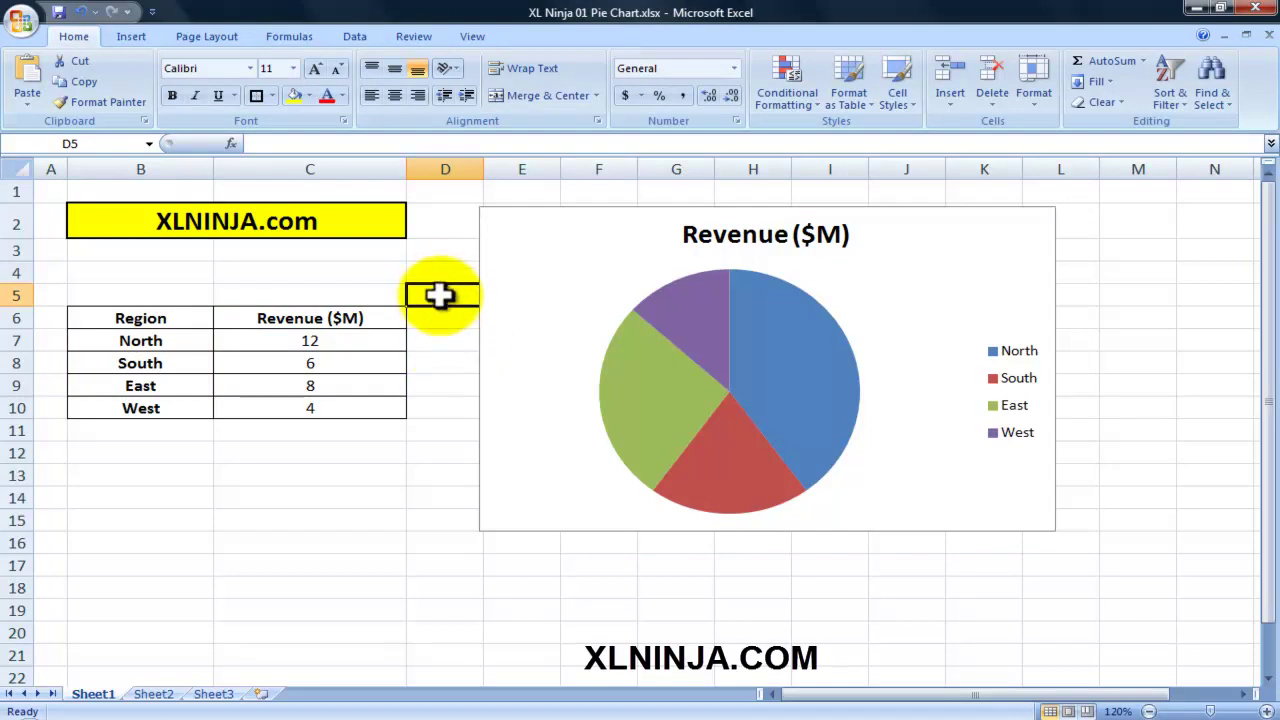
left_click(519, 248)
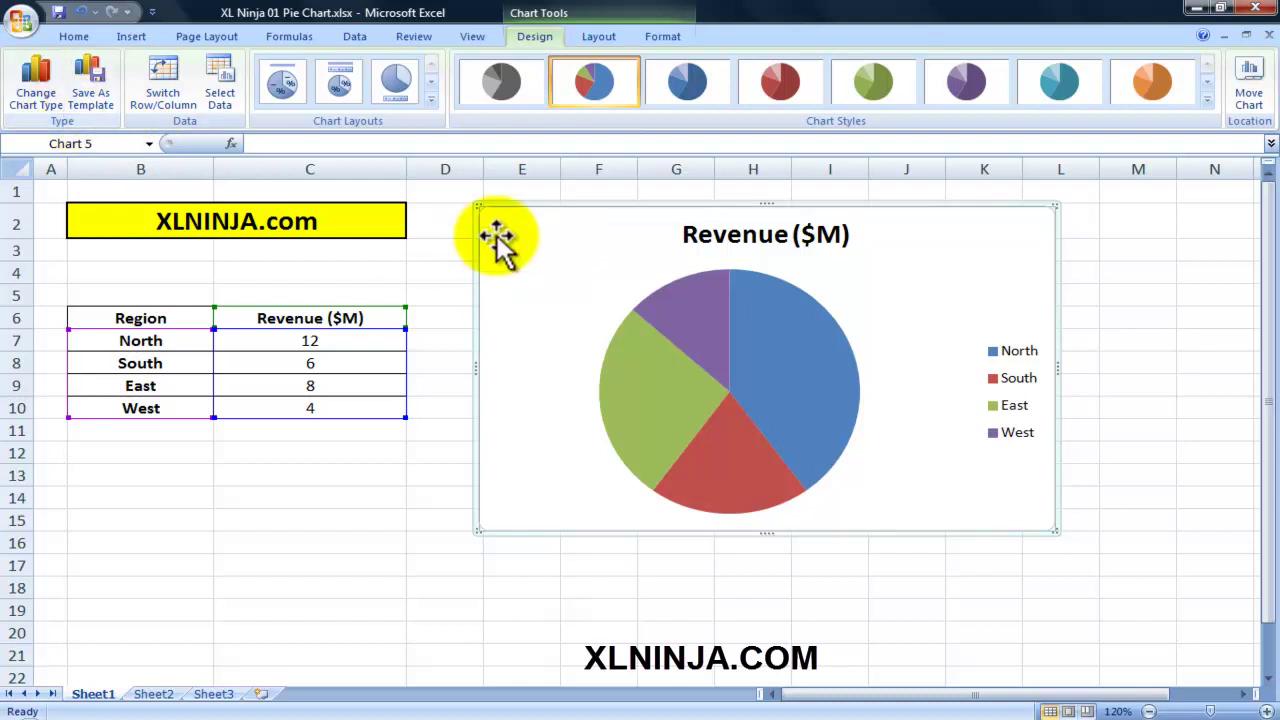
left_click(34, 95)
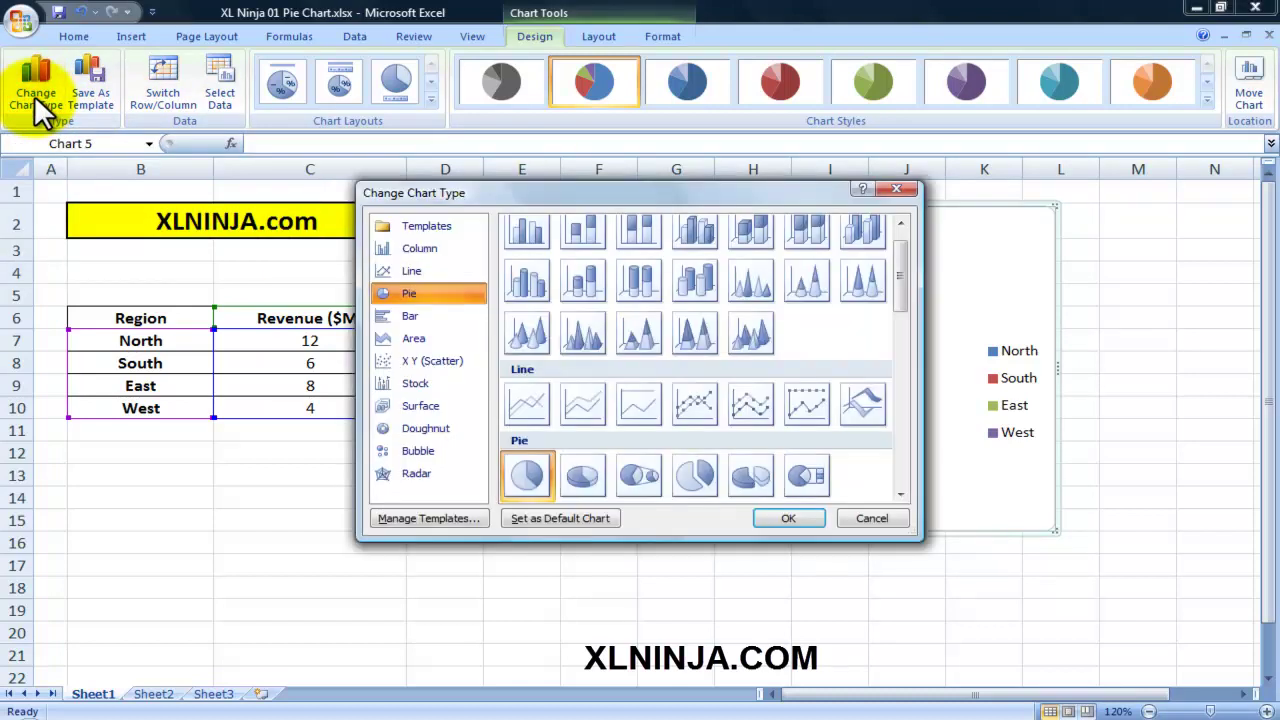
left_click_drag(896, 287, 922, 460)
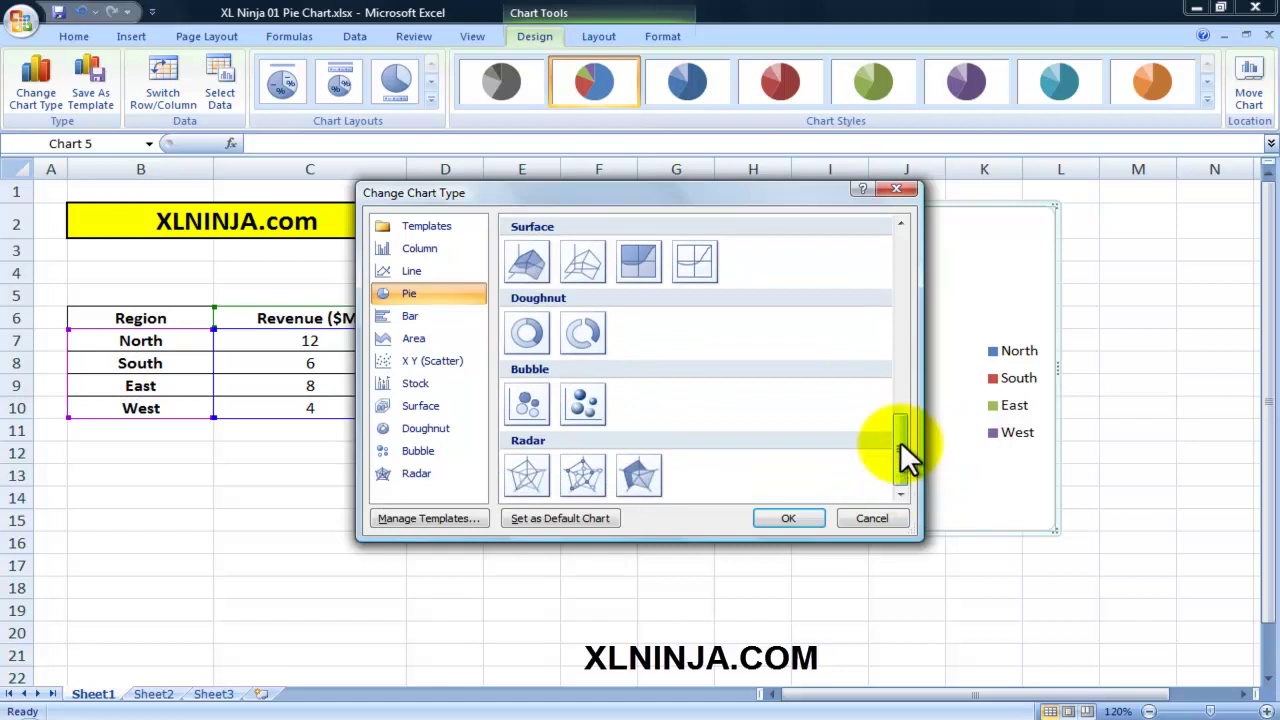
left_click(868, 519)
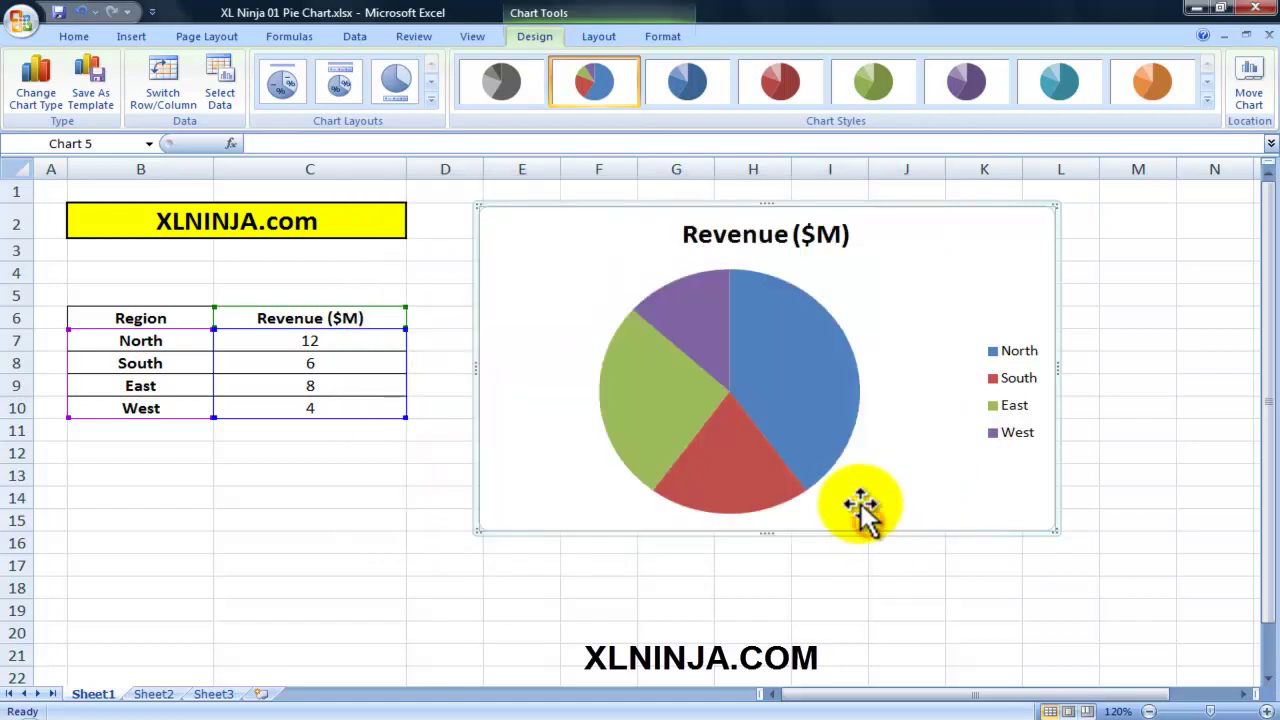
mouse_move(731, 397)
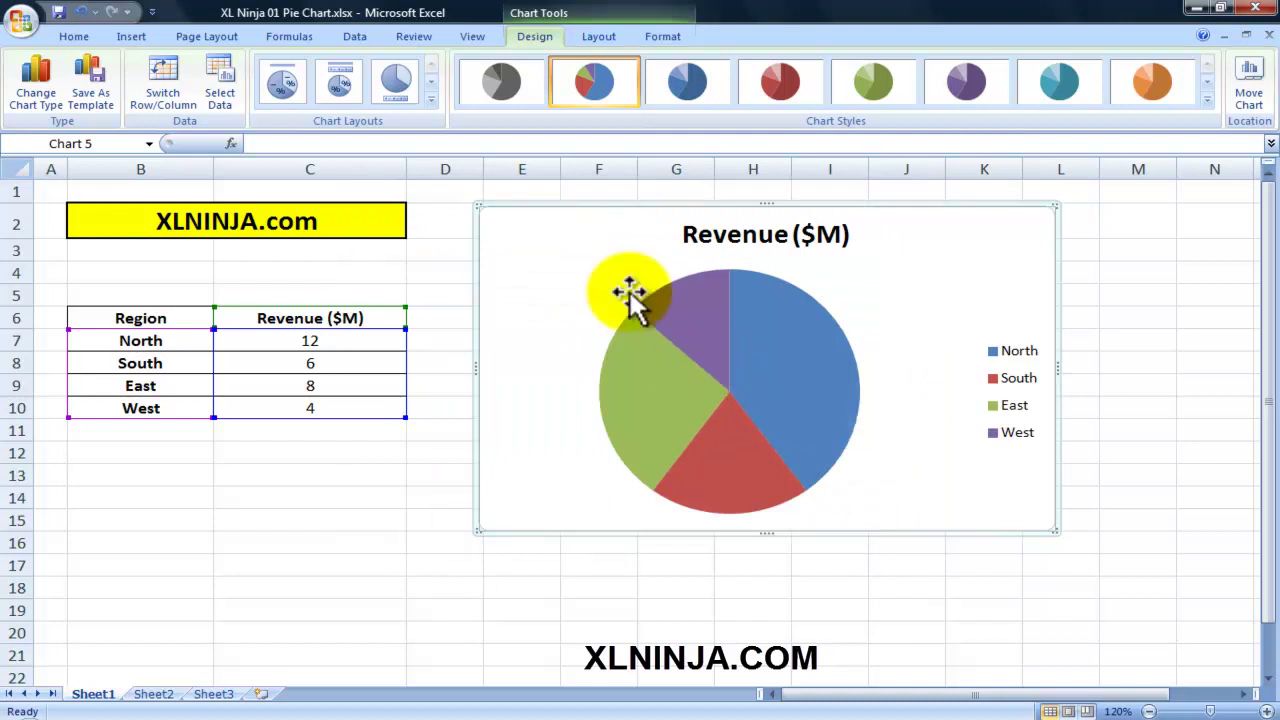
Try several chart layouts, settling on Layout 2 with title, legend and percentage labels
left_click(432, 107)
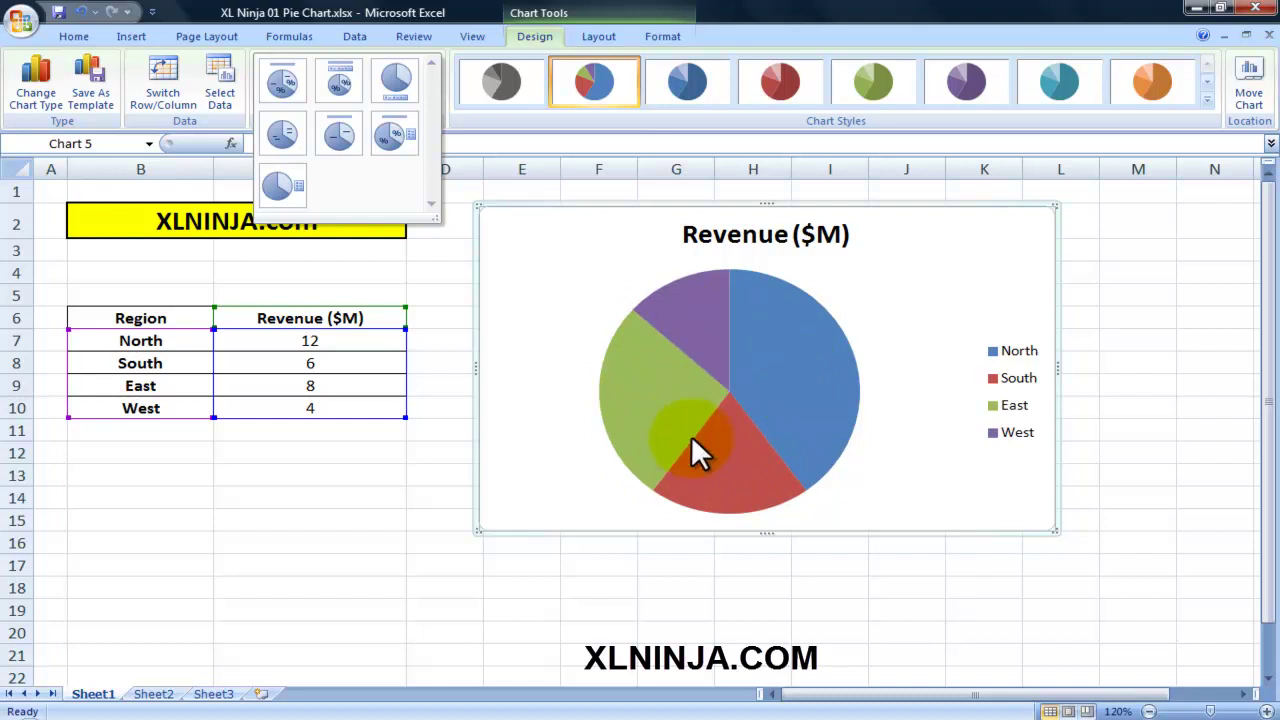
left_click(274, 86)
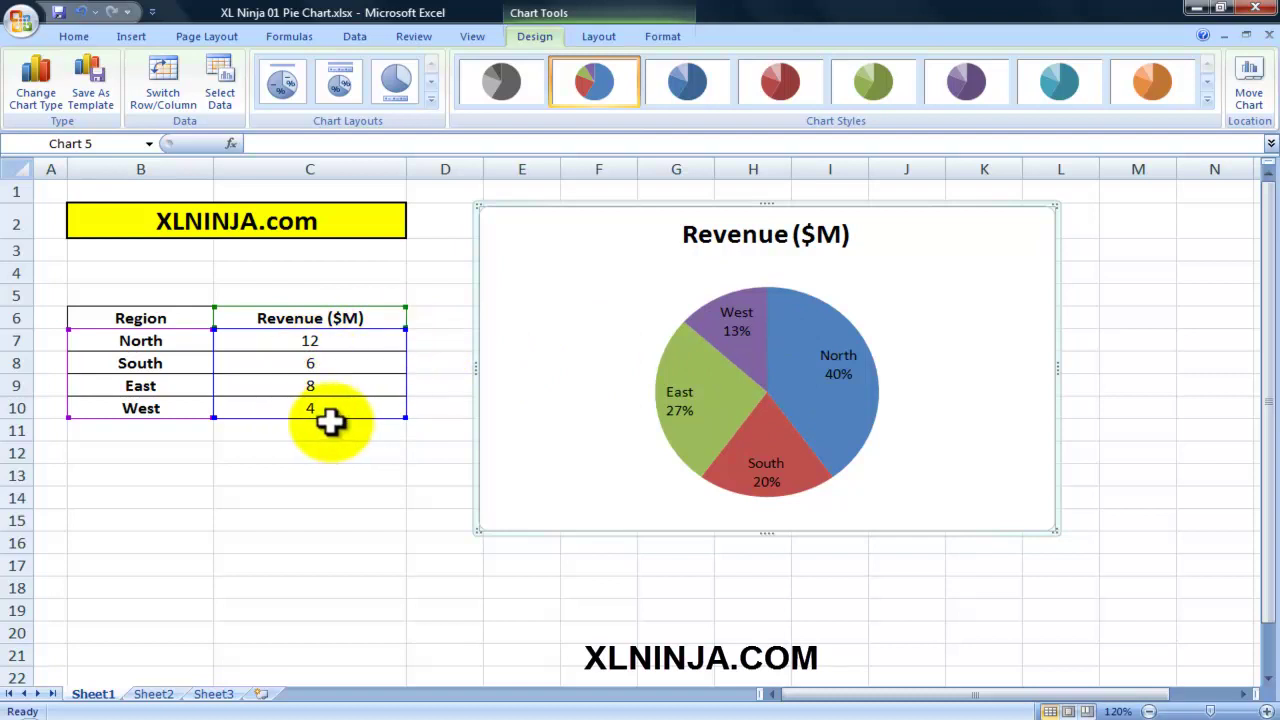
left_click(432, 100)
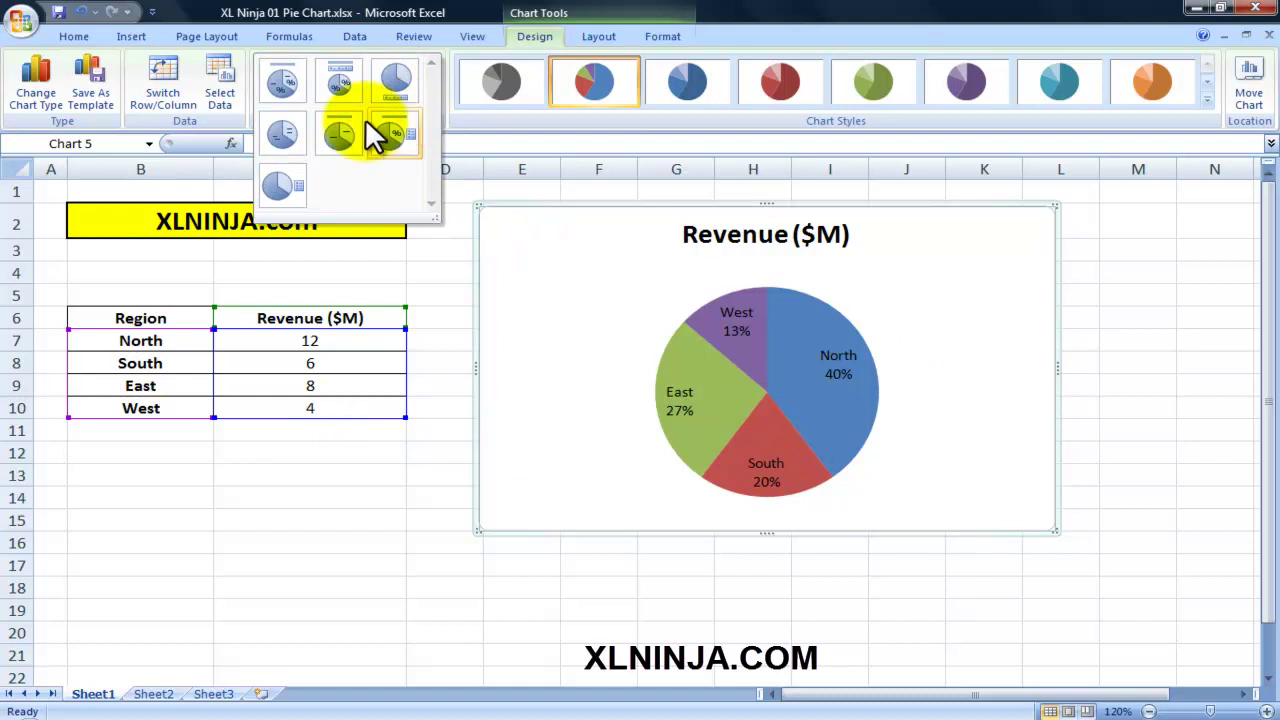
left_click(279, 134)
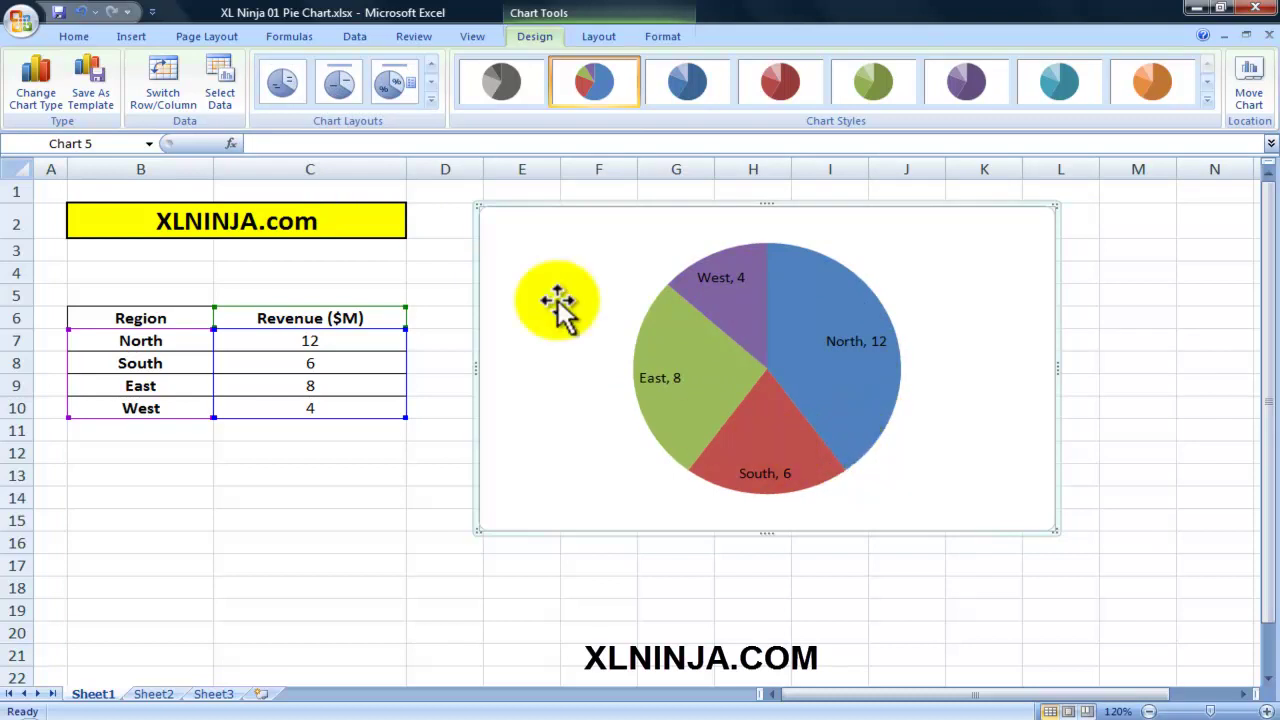
left_click(431, 99)
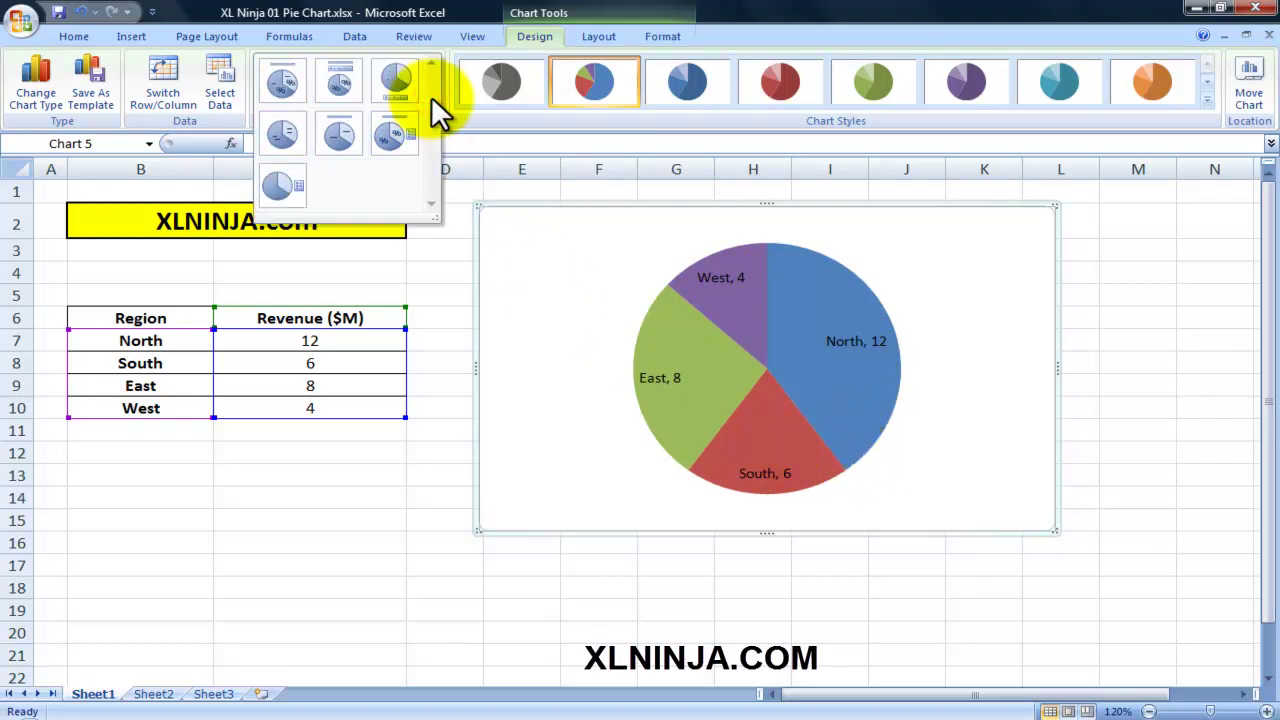
left_click(398, 137)
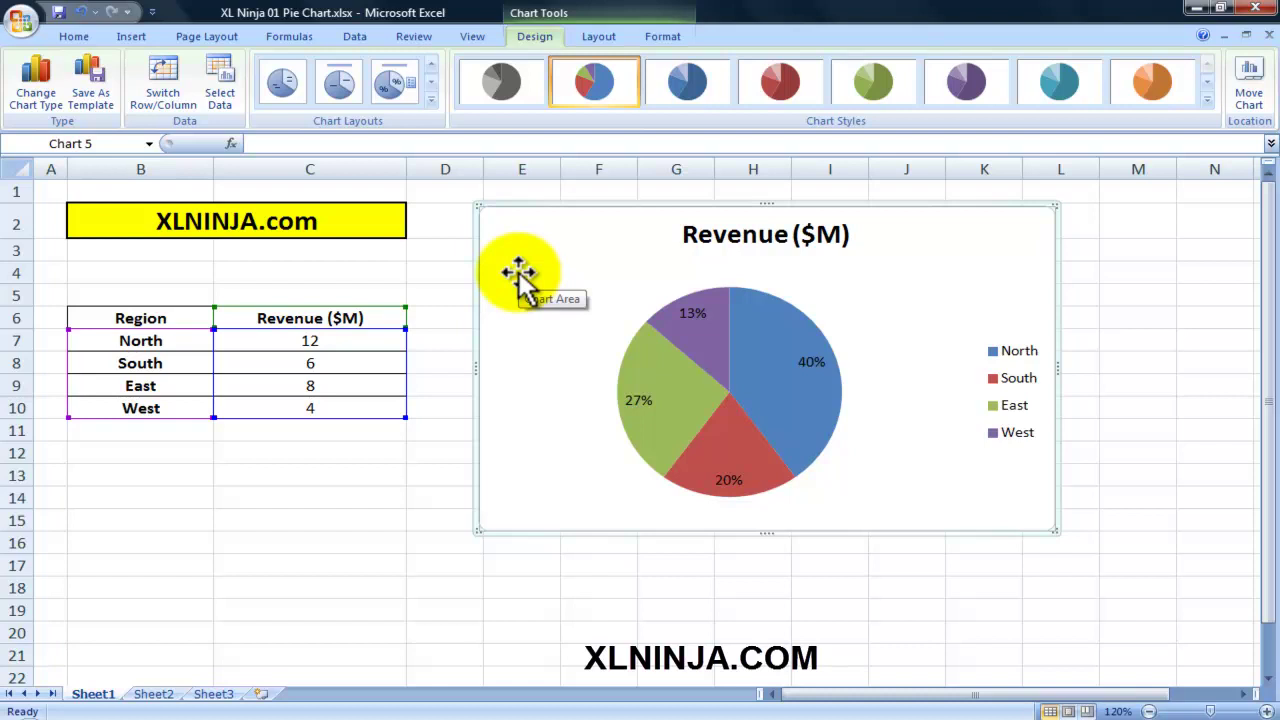
left_click(431, 97)
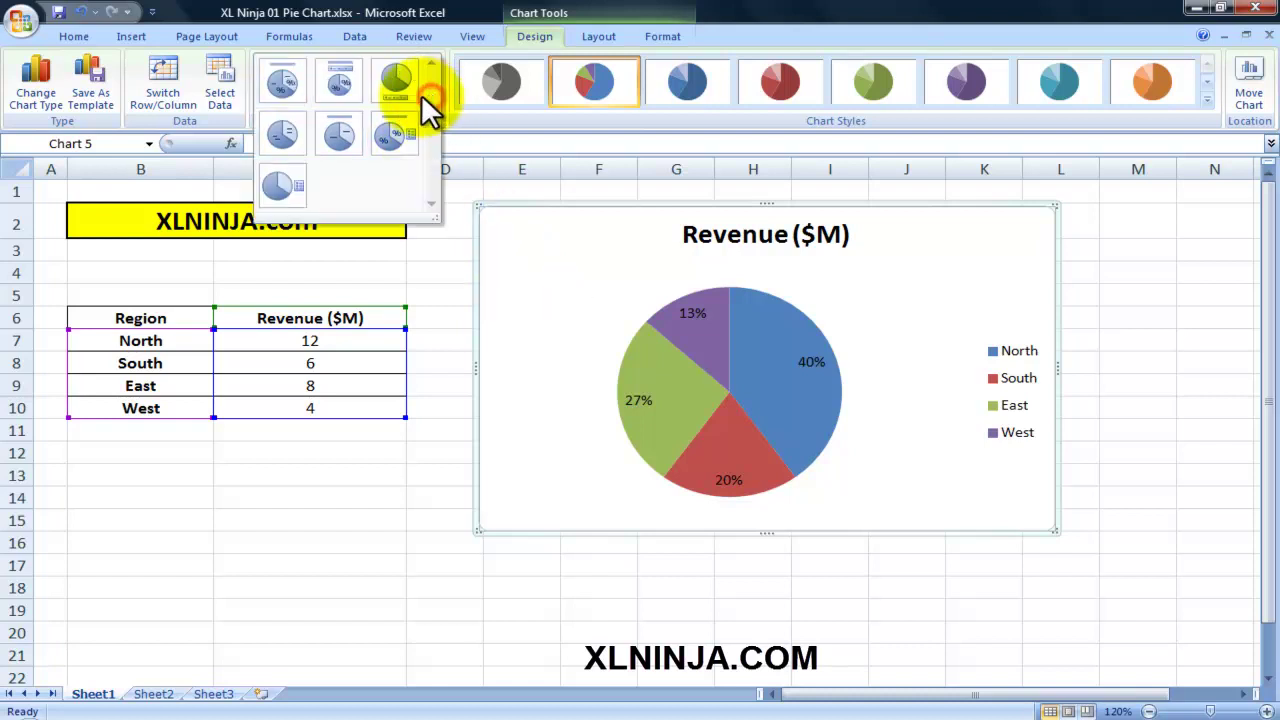
left_click(275, 133)
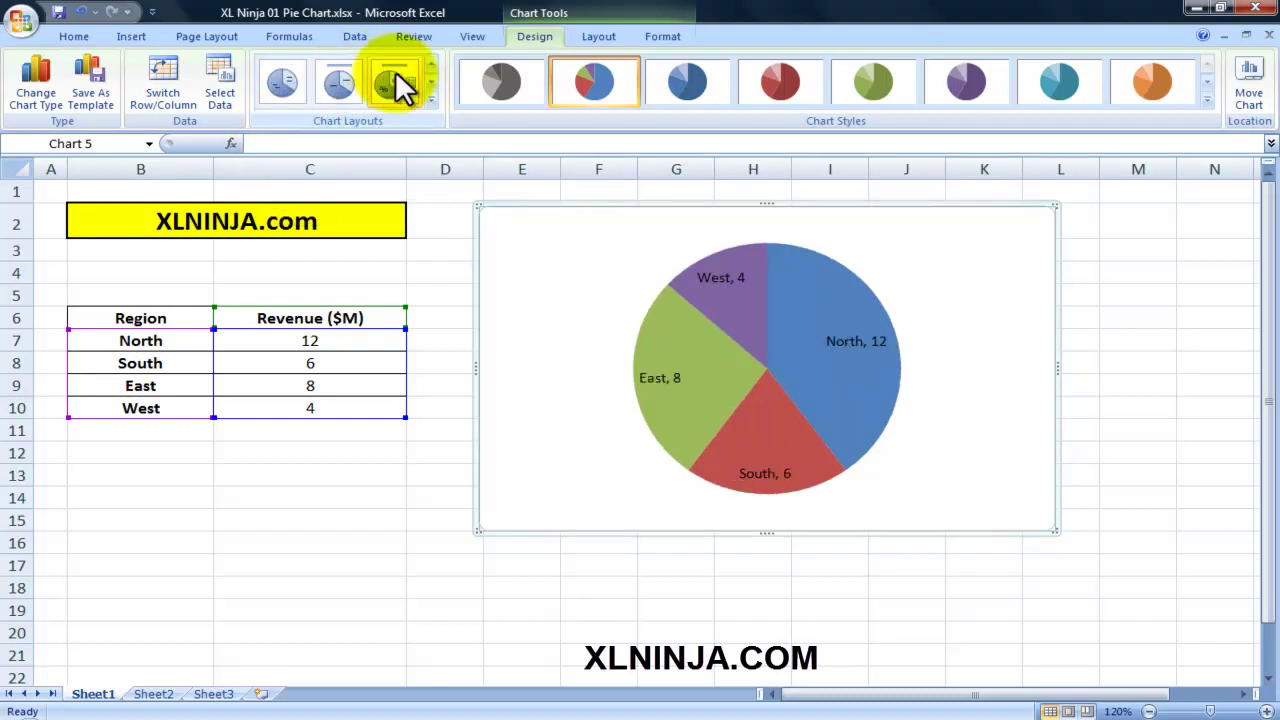
left_click(430, 98)
left_click(333, 76)
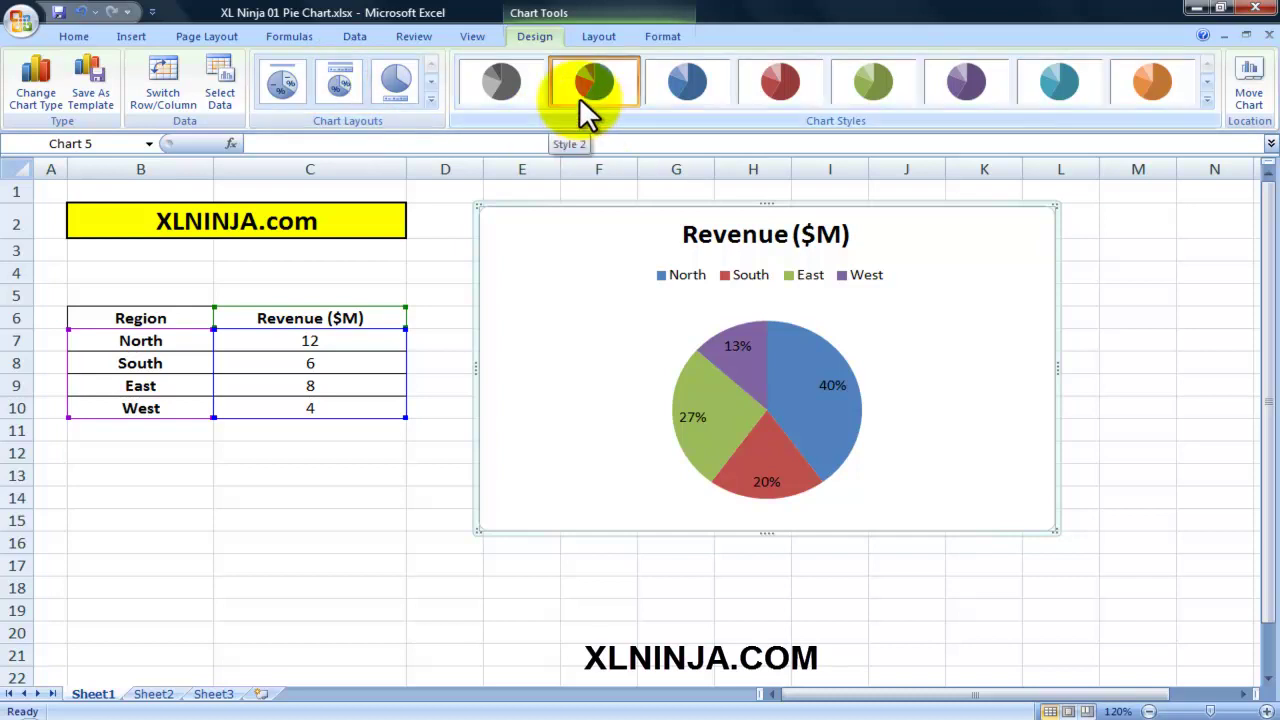
Apply a shaded, bevelled multicolour chart style to the pie slices
left_click(1206, 100)
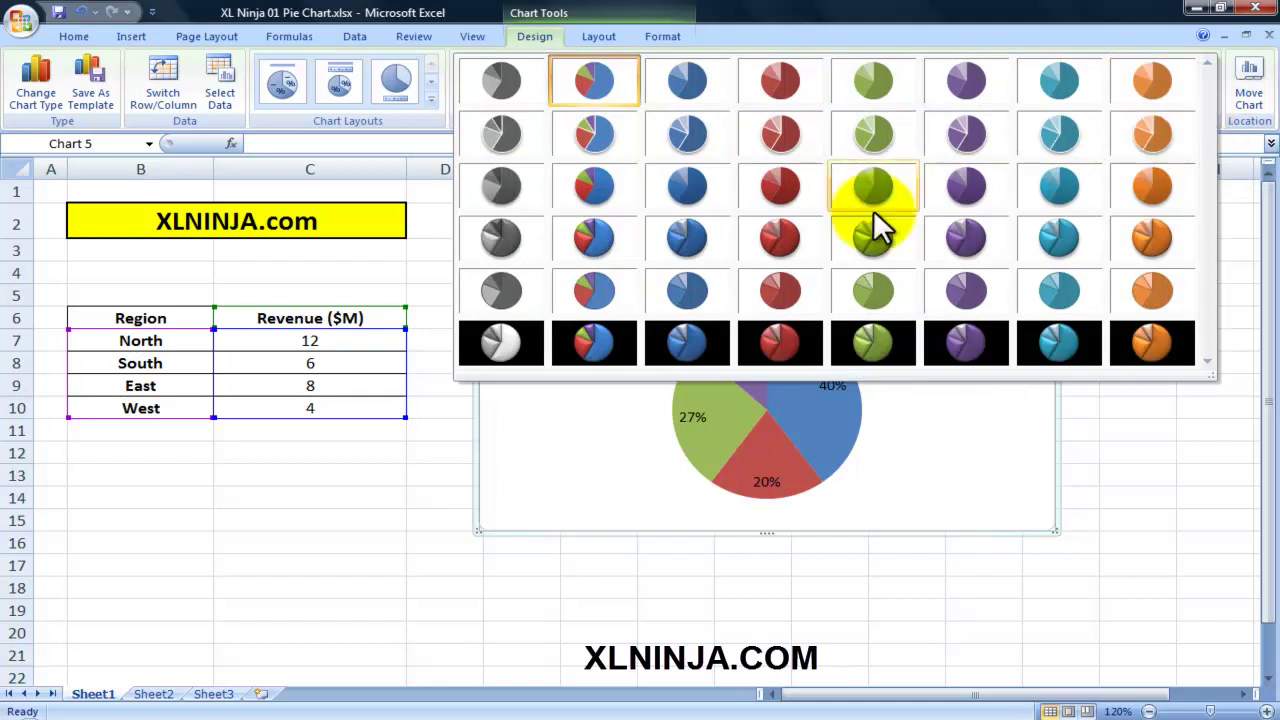
left_click(590, 240)
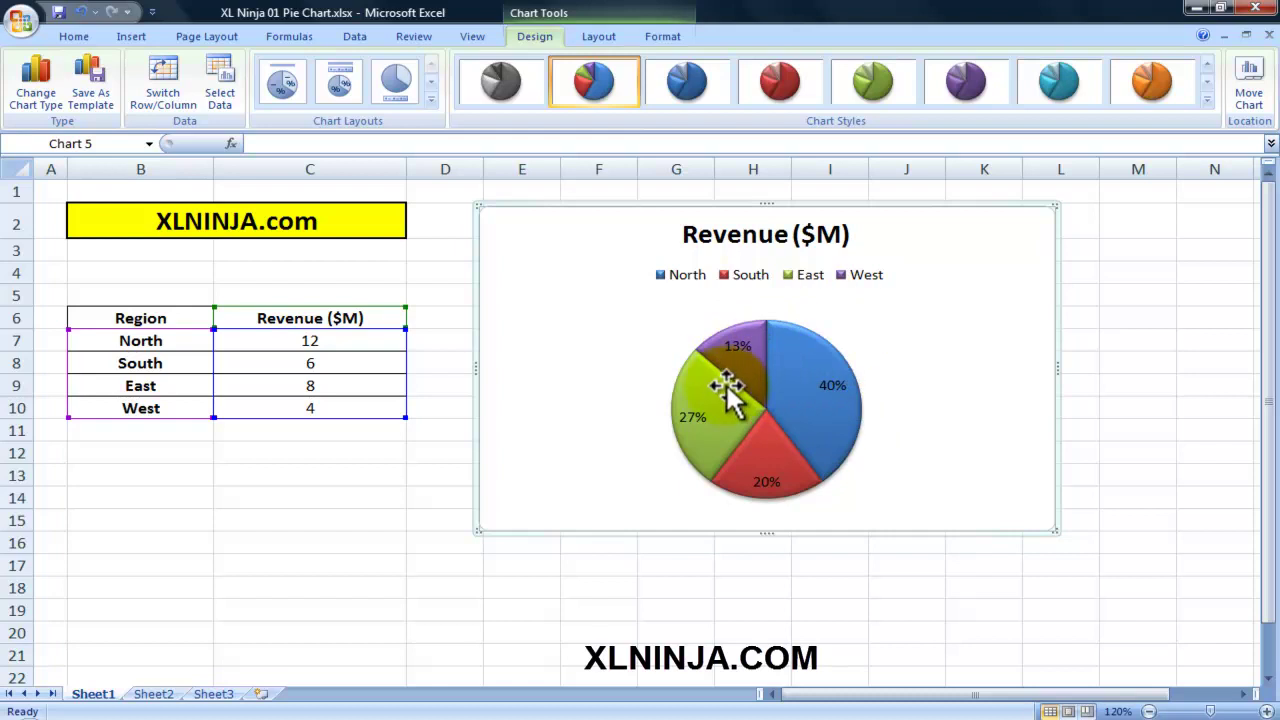
left_click(1205, 100)
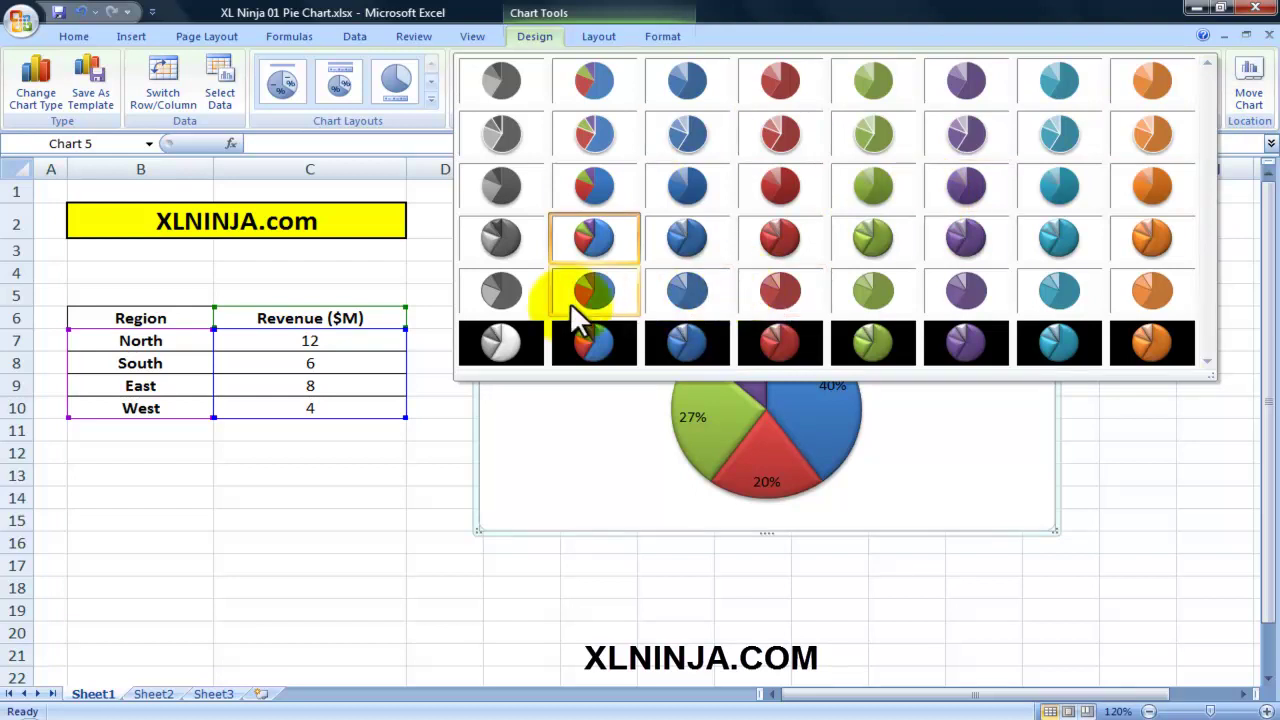
left_click(424, 316)
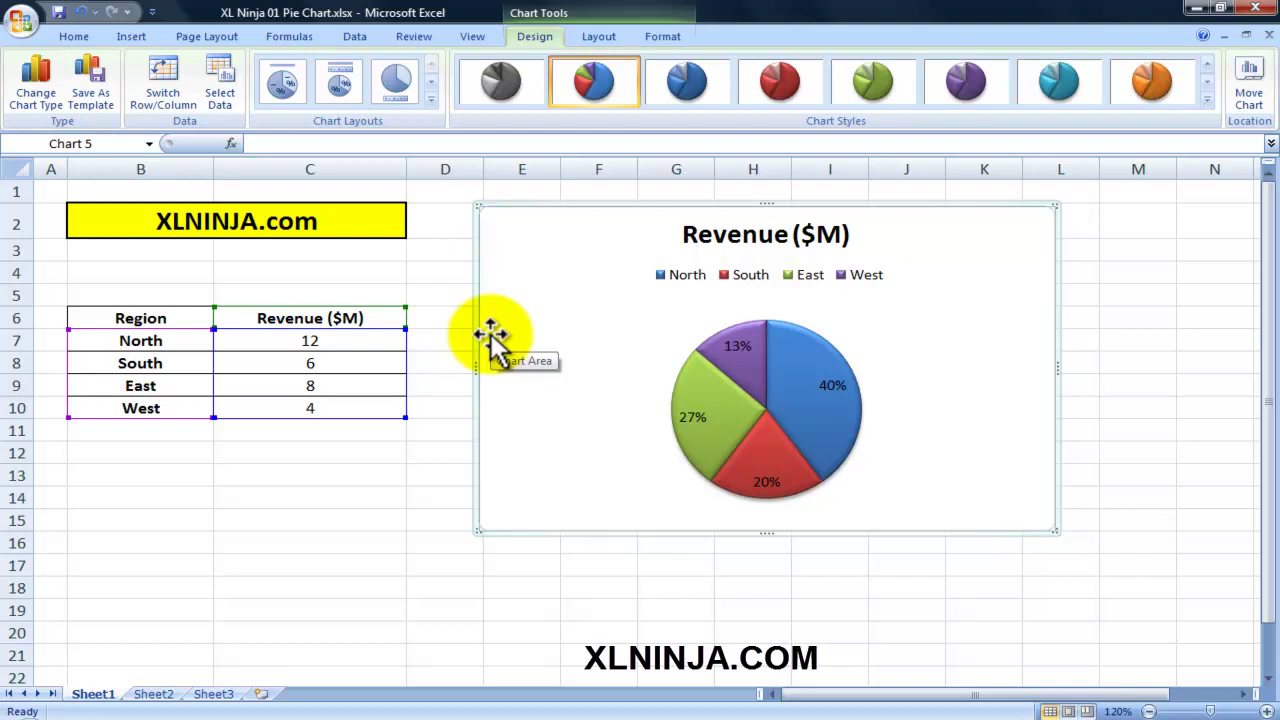
Select the Revenue ($M) title and show its None, Centered Overlay and Above Chart placements
left_click(605, 36)
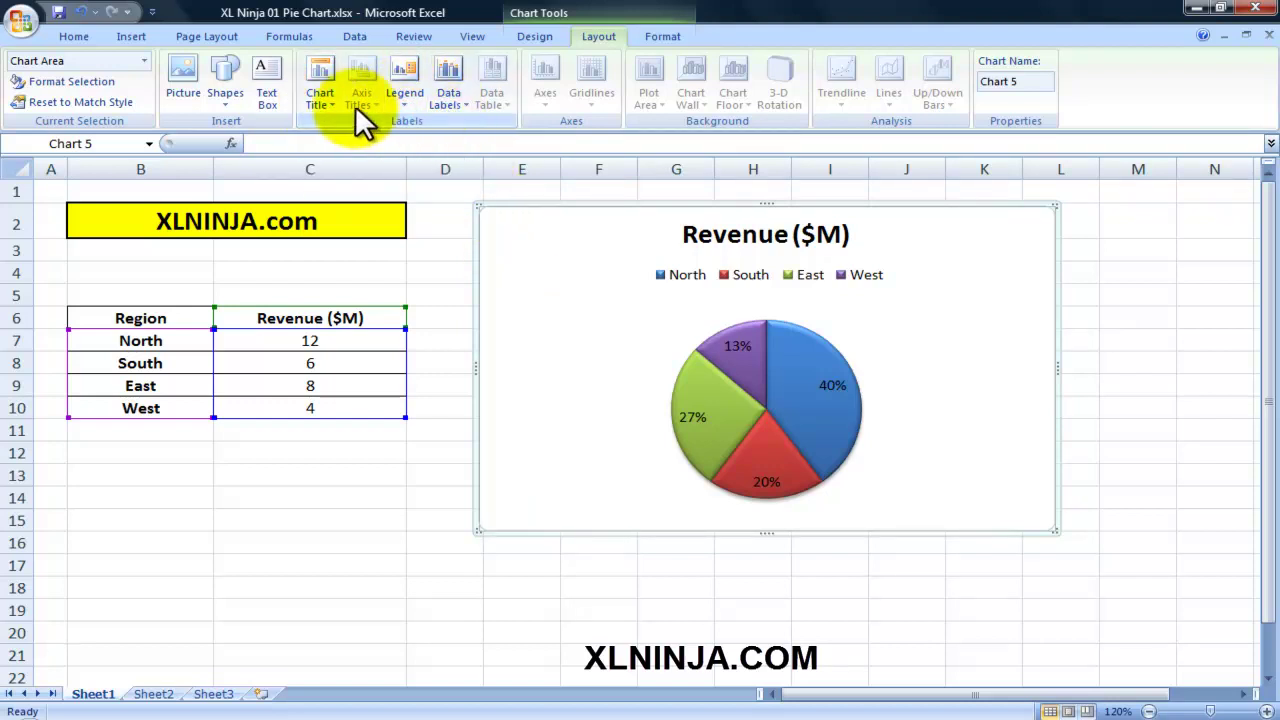
left_click(325, 102)
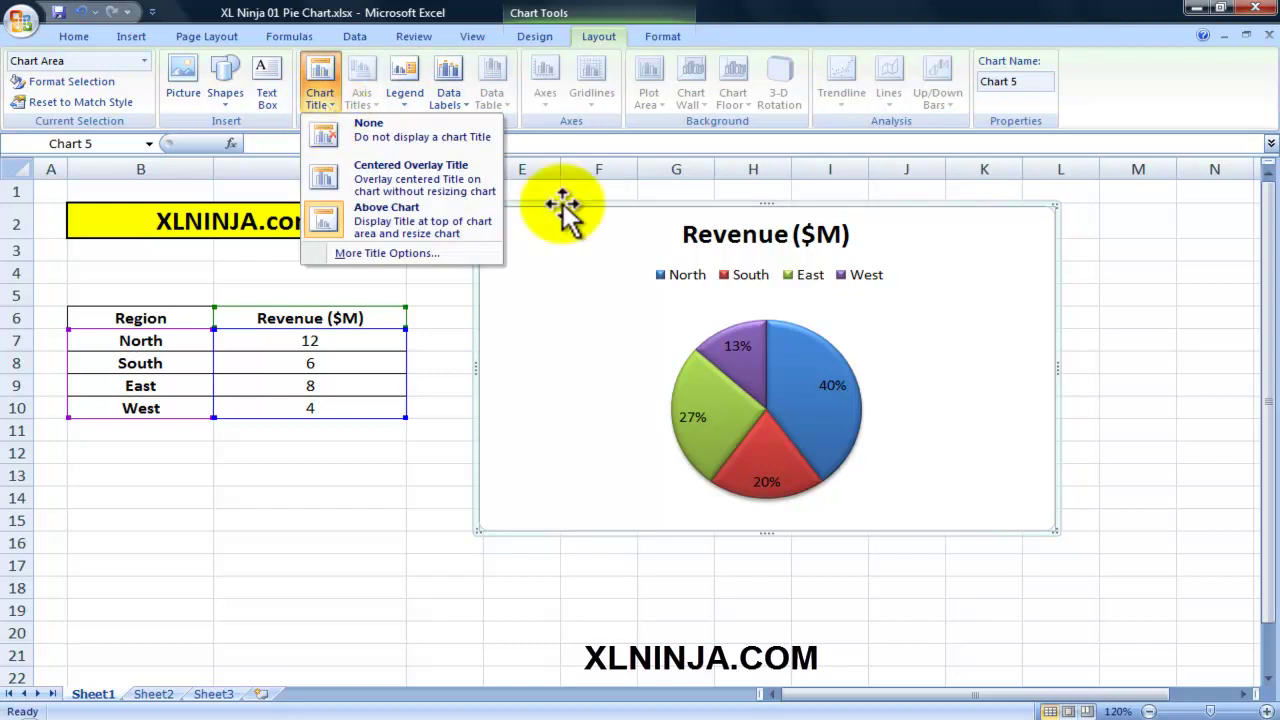
left_click(680, 237)
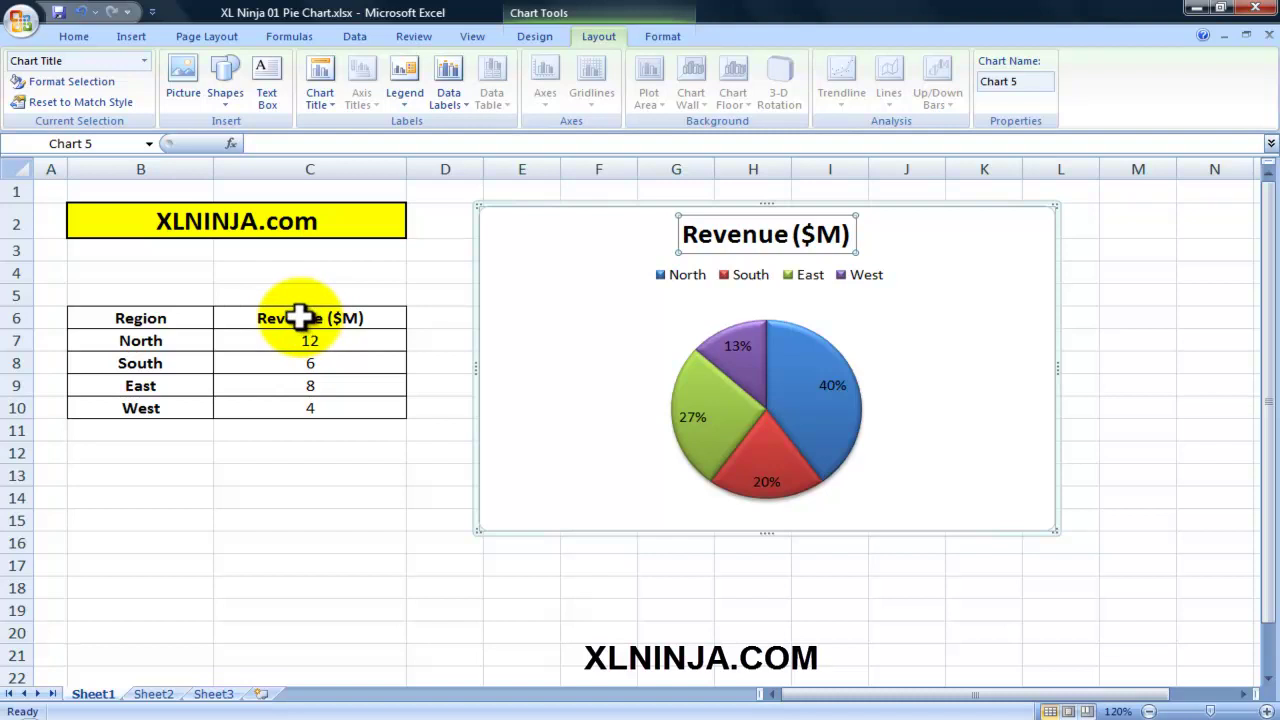
left_click(300, 317)
left_click(680, 236)
left_click(688, 240)
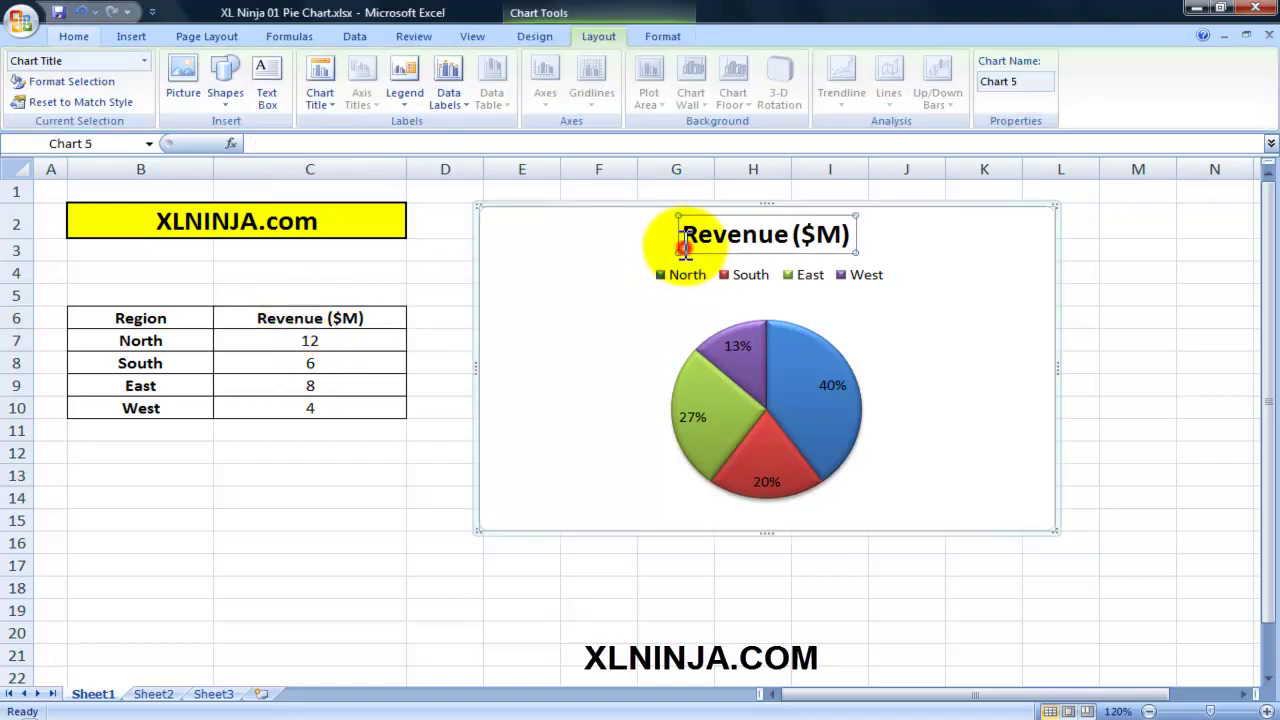
double_click(687, 240)
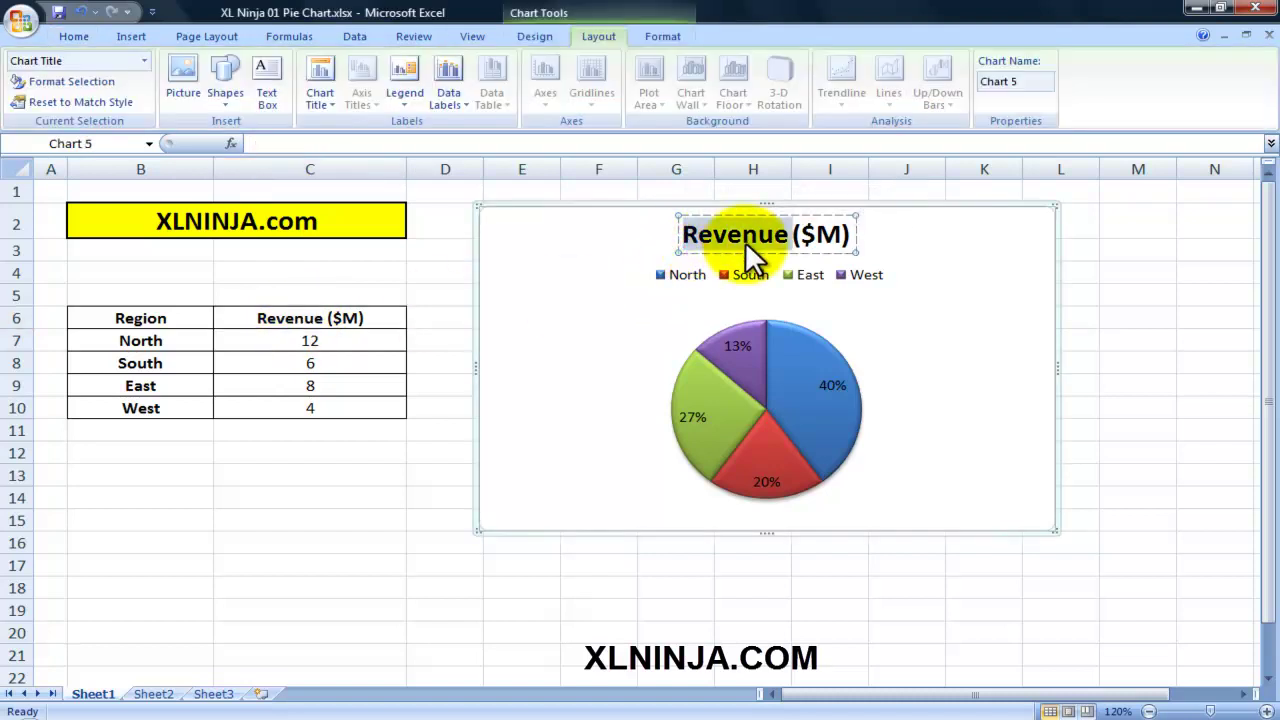
left_click(645, 280)
left_click(674, 230)
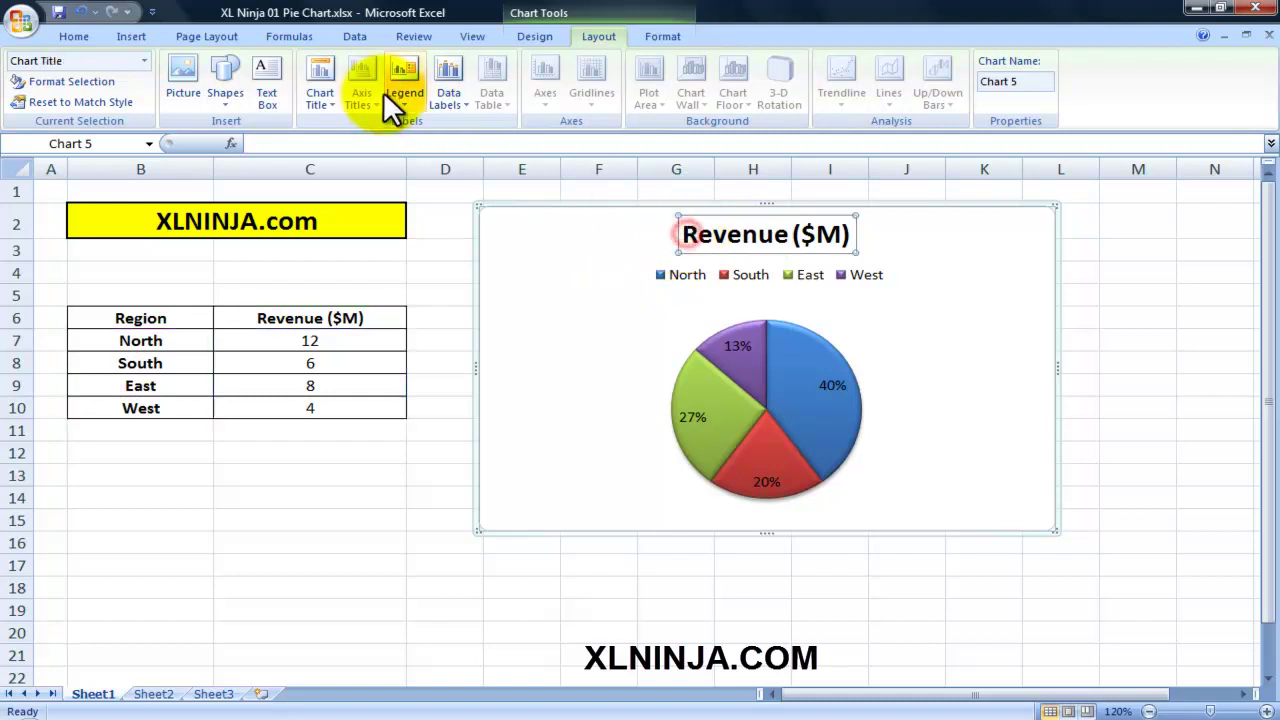
left_click(325, 104)
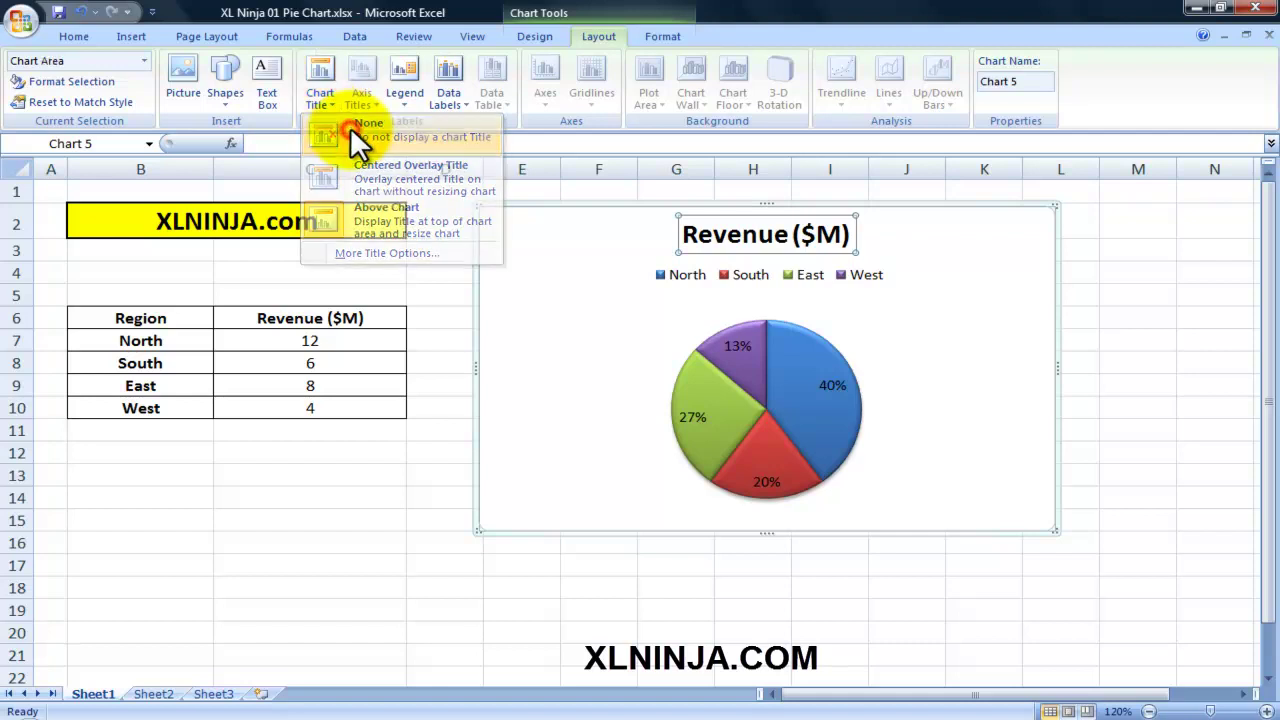
left_click(345, 124)
left_click(325, 102)
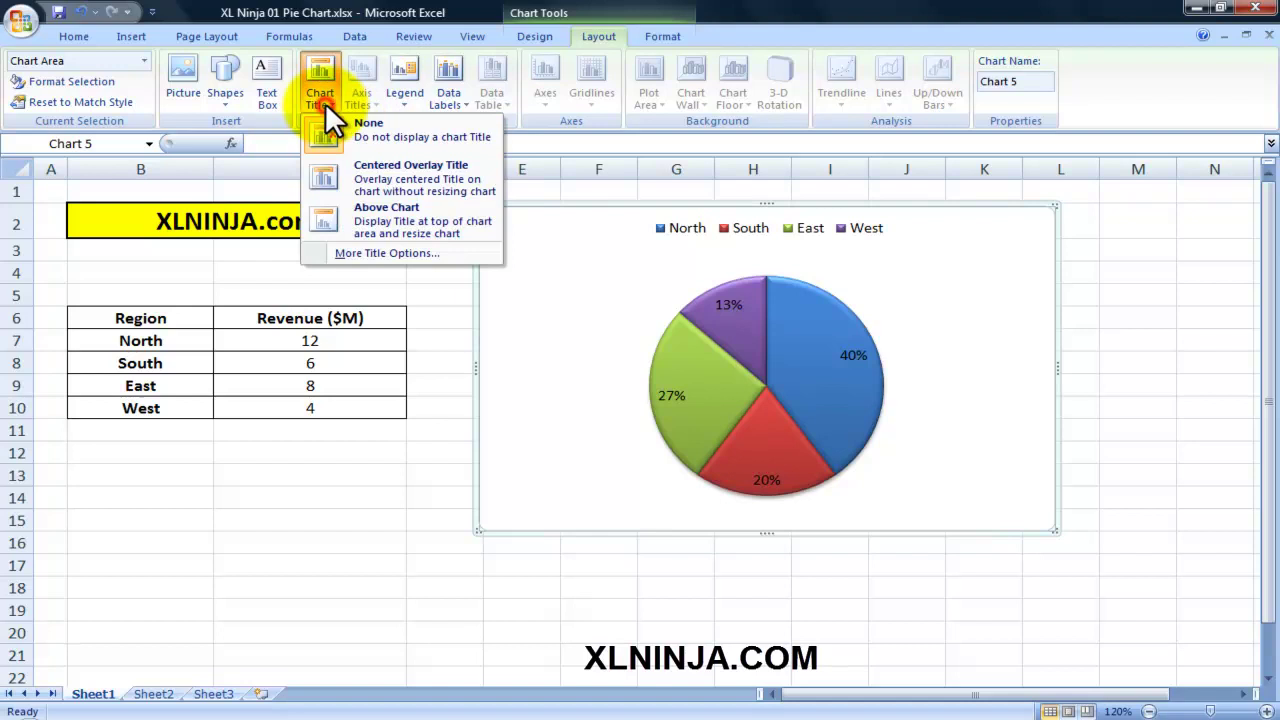
left_click(357, 172)
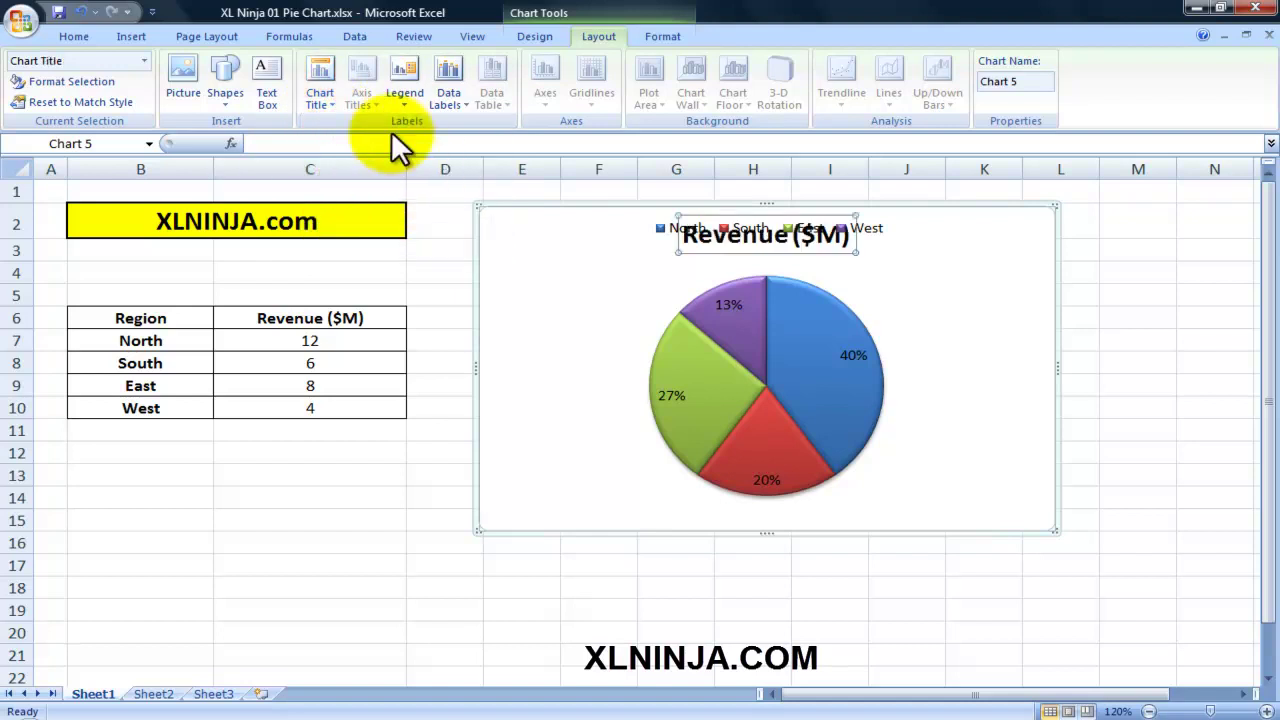
left_click(332, 93)
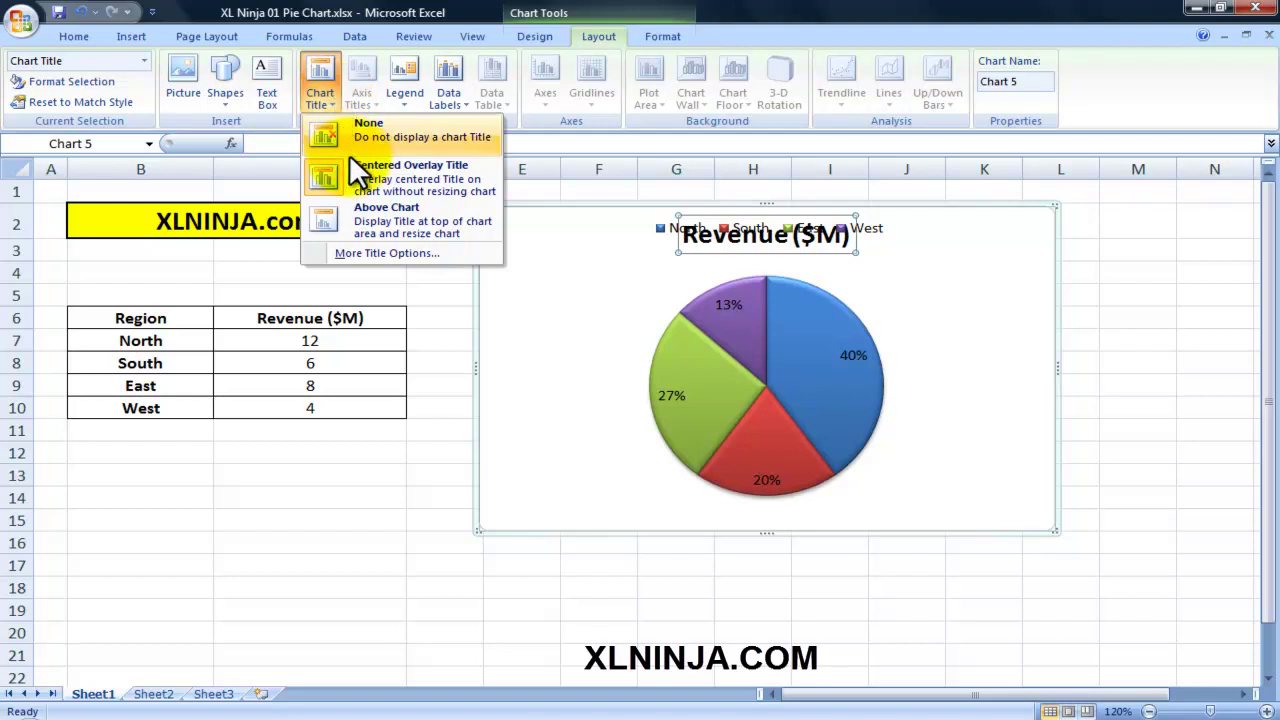
left_click(384, 223)
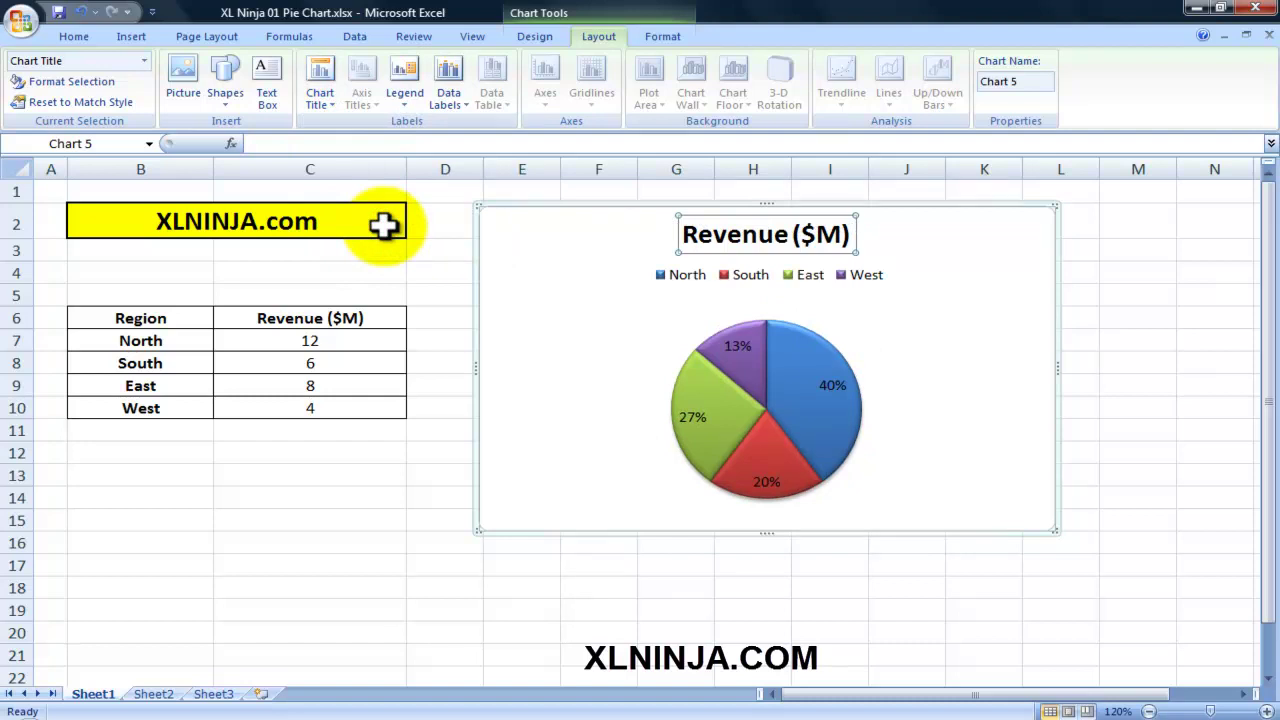
Show the region legend at the bottom of the chart, beneath the pie
left_click(407, 99)
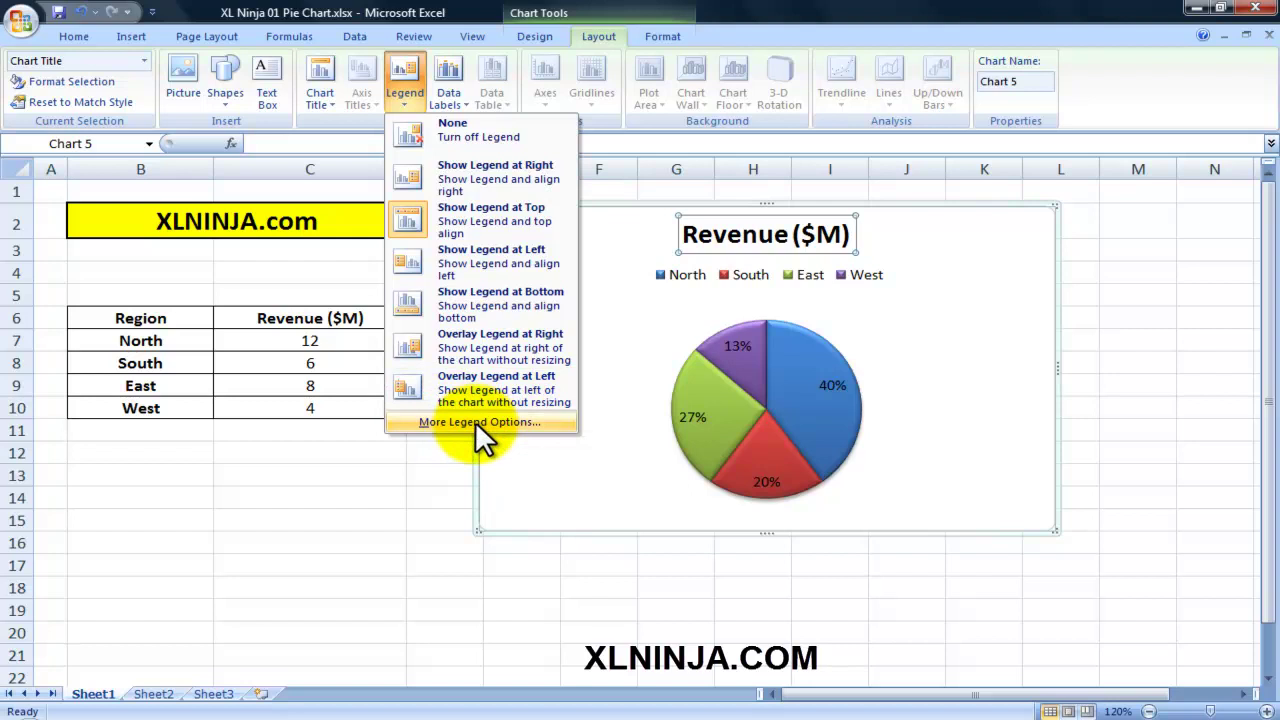
left_click(504, 292)
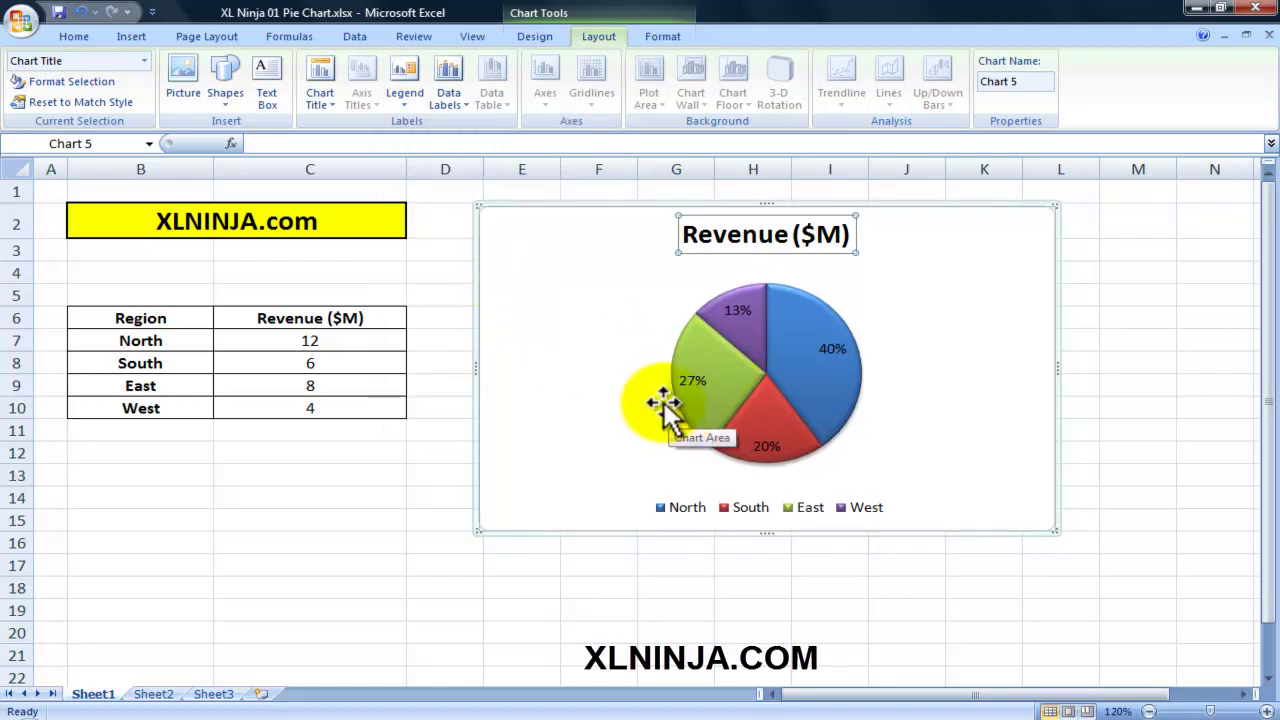
left_click(460, 101)
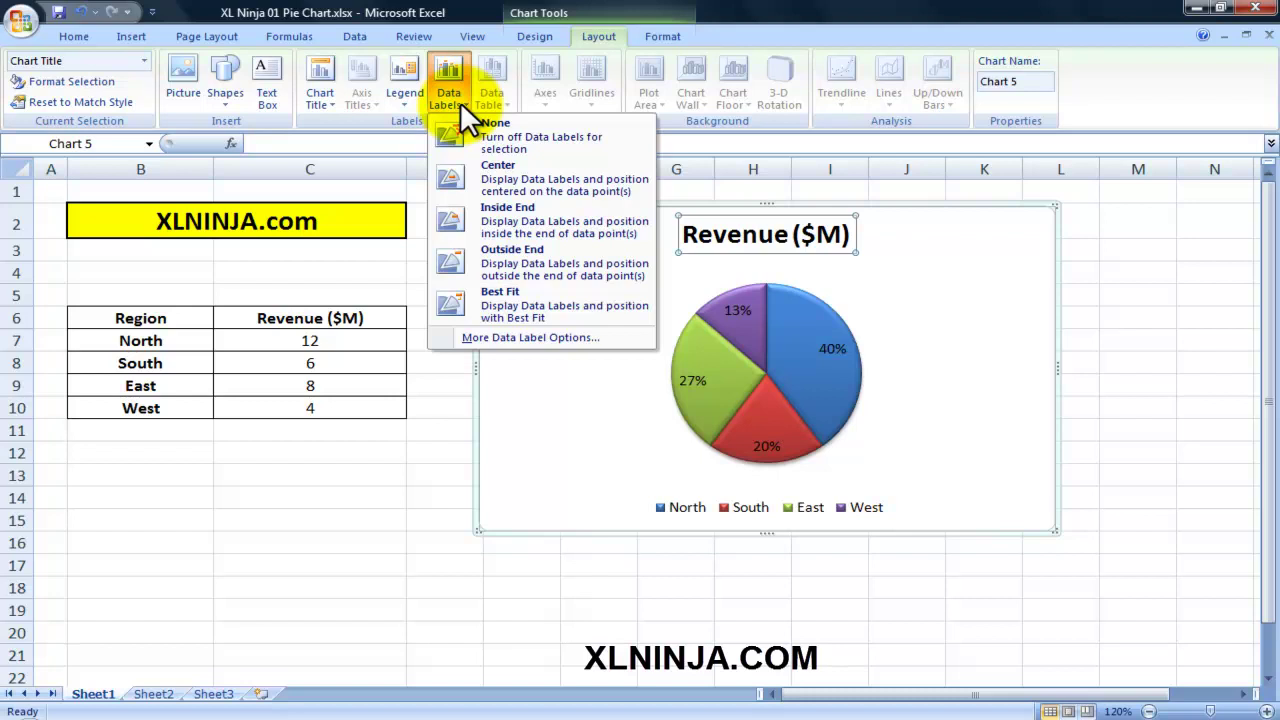
Position the percentage data labels at Outside End of the slices
left_click(516, 264)
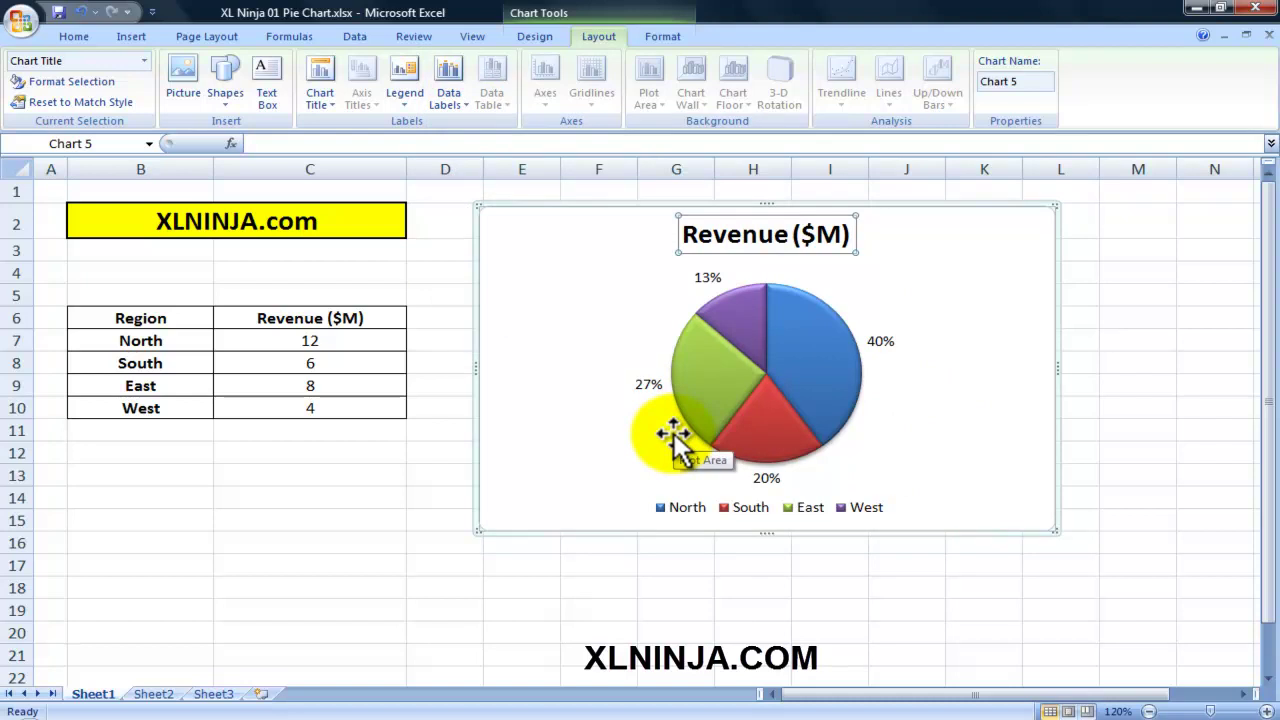
left_click(668, 35)
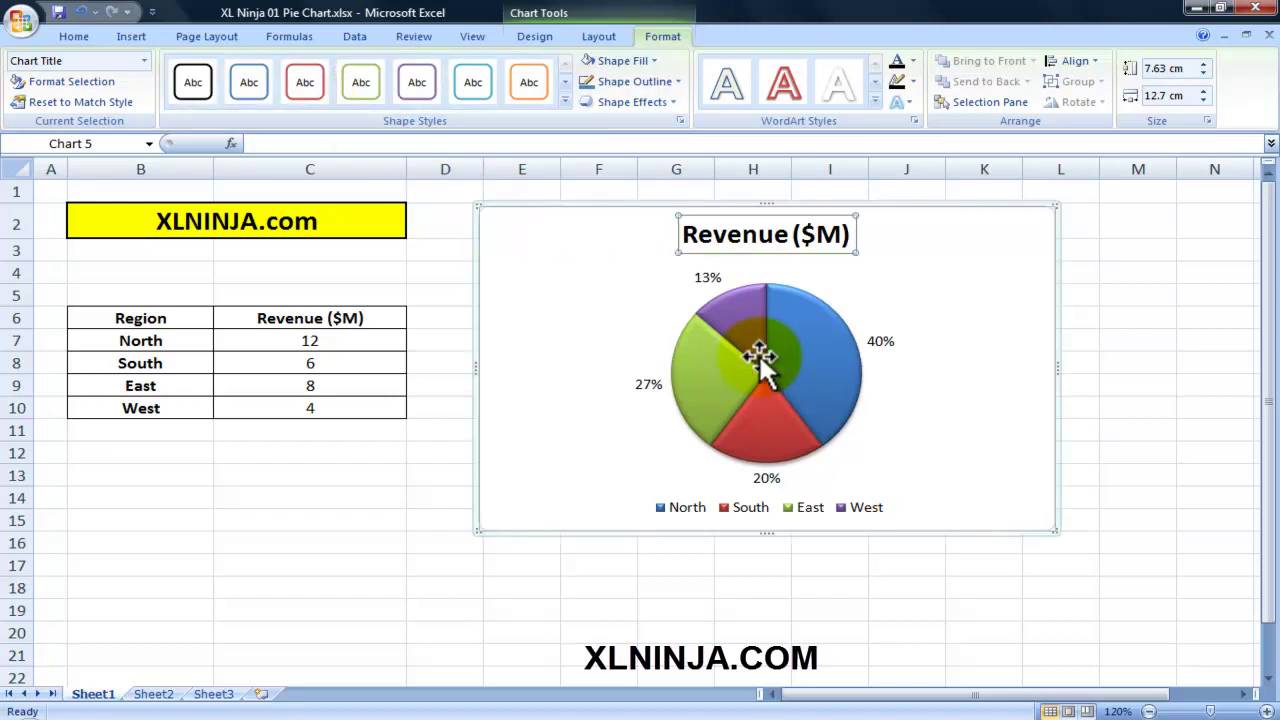
Give the chart area a yellow Standard Color fill, keeping the slice colours unchanged
left_click(778, 332)
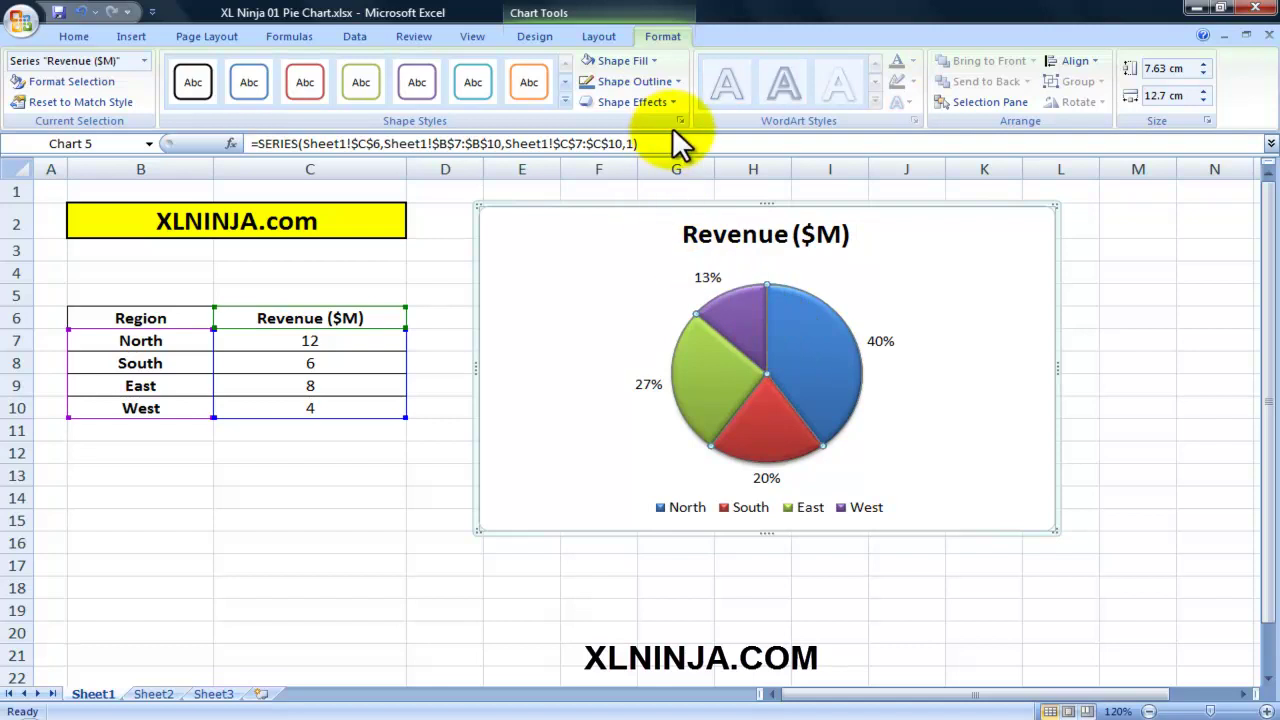
left_click(658, 59)
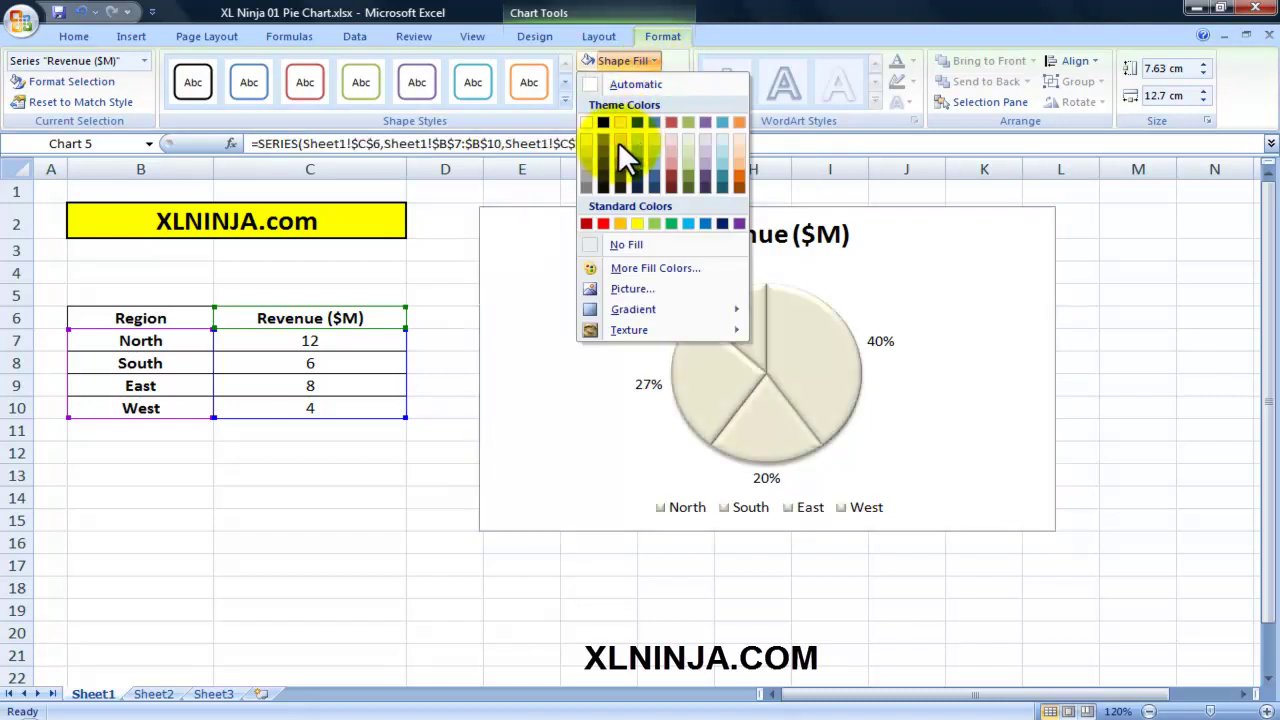
left_click(403, 260)
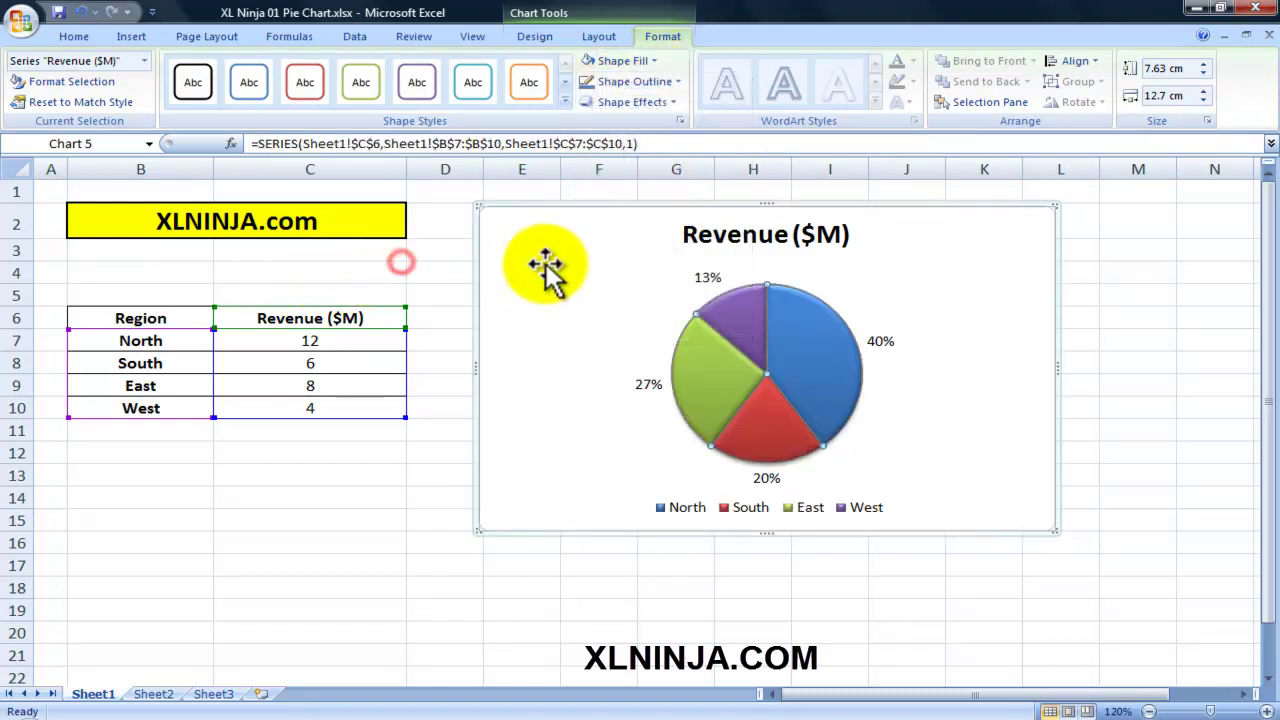
left_click(545, 265)
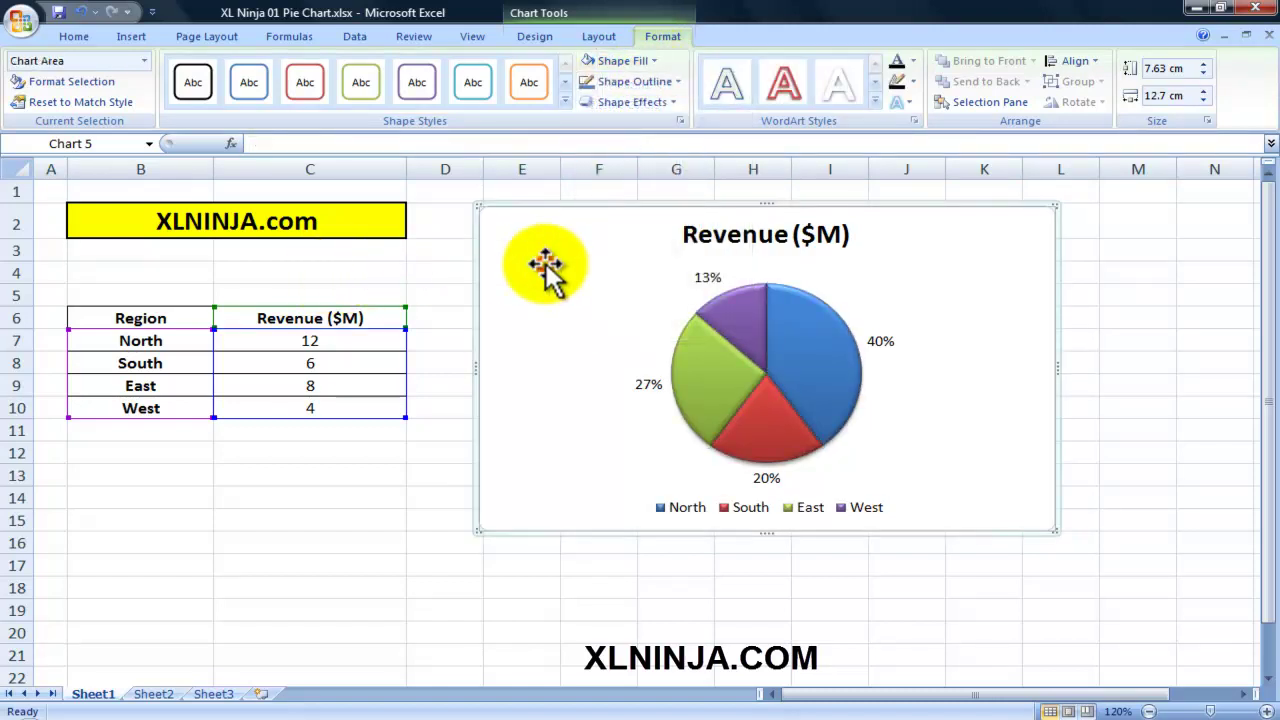
left_click(653, 61)
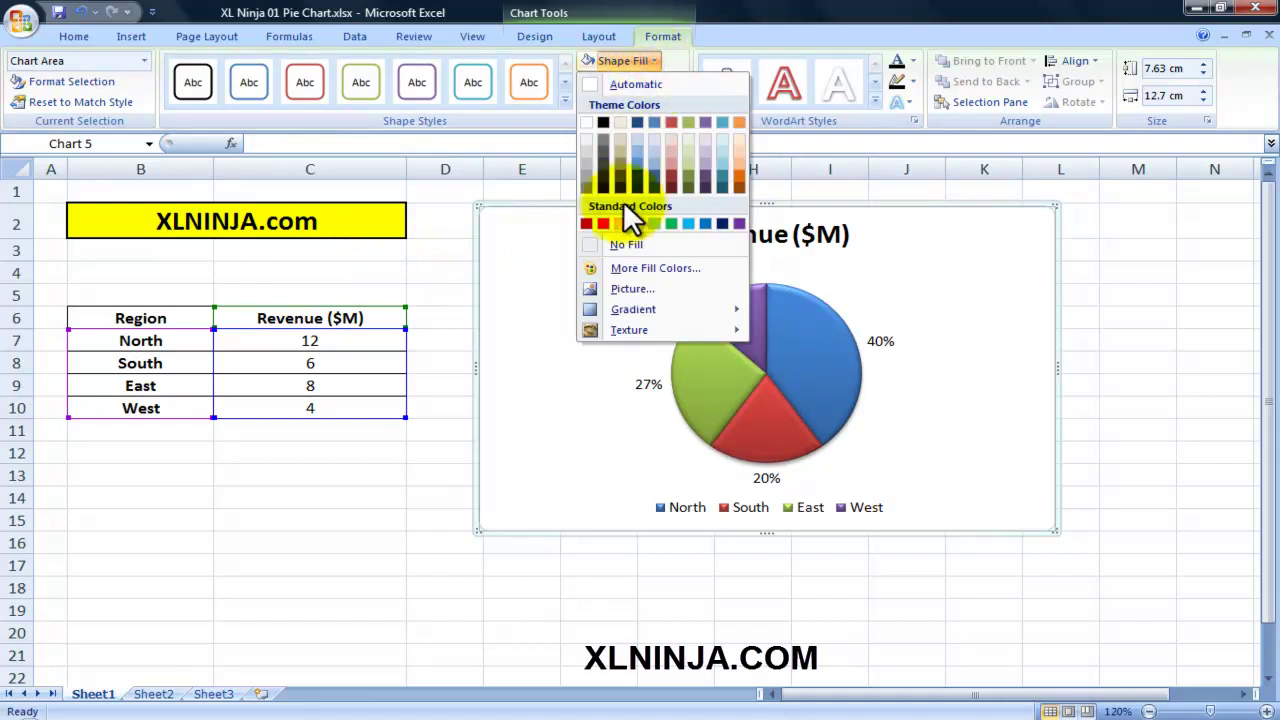
left_click(637, 223)
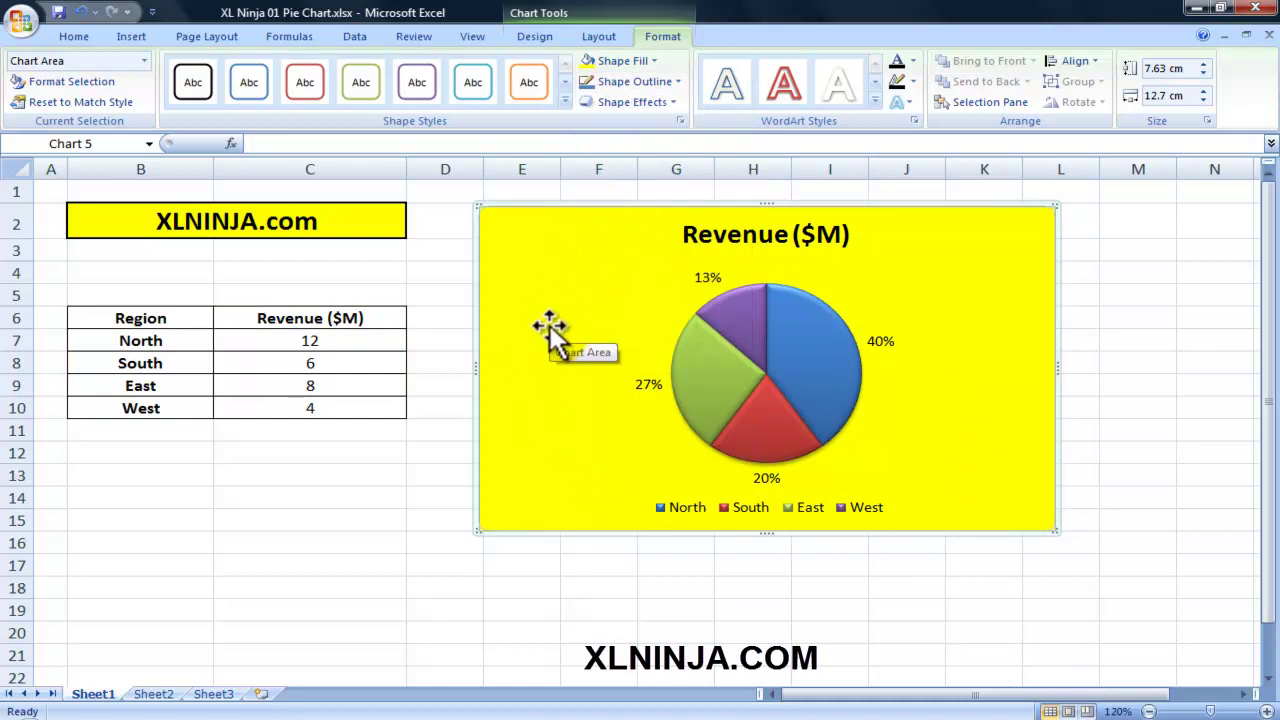
left_click(443, 388)
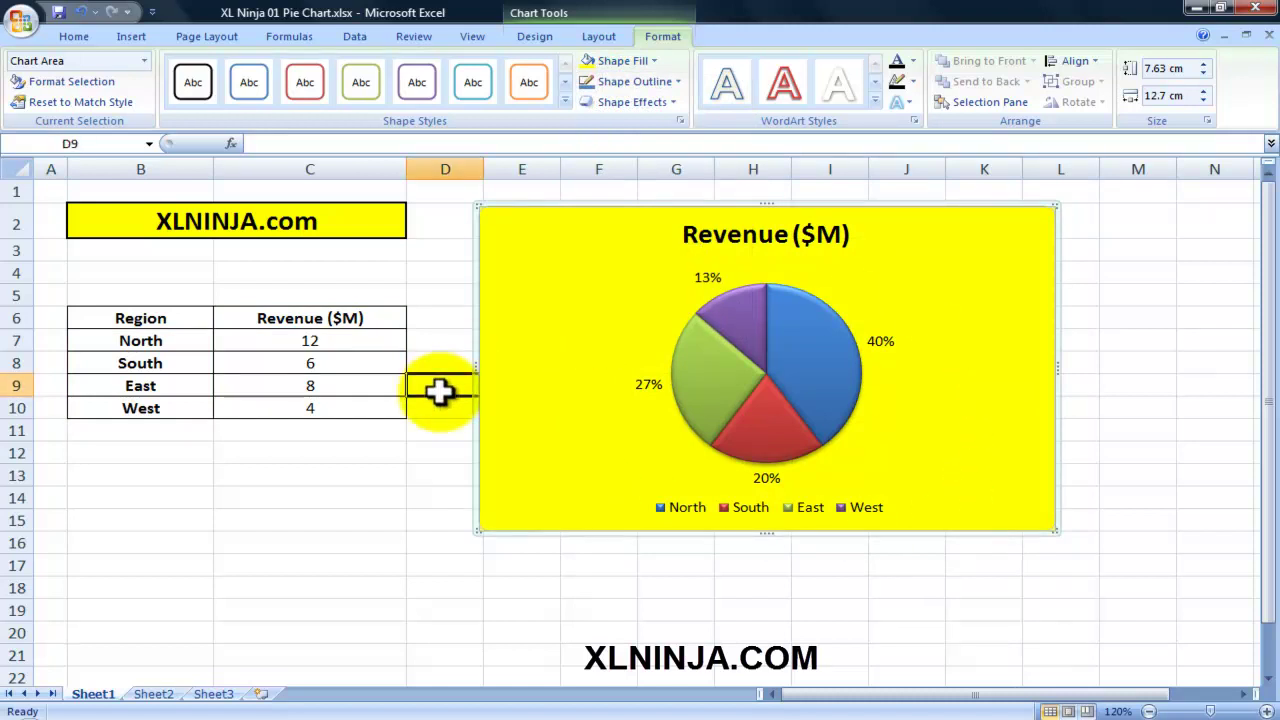
Outline the chart area with a red border of 3 pt weight
left_click(529, 286)
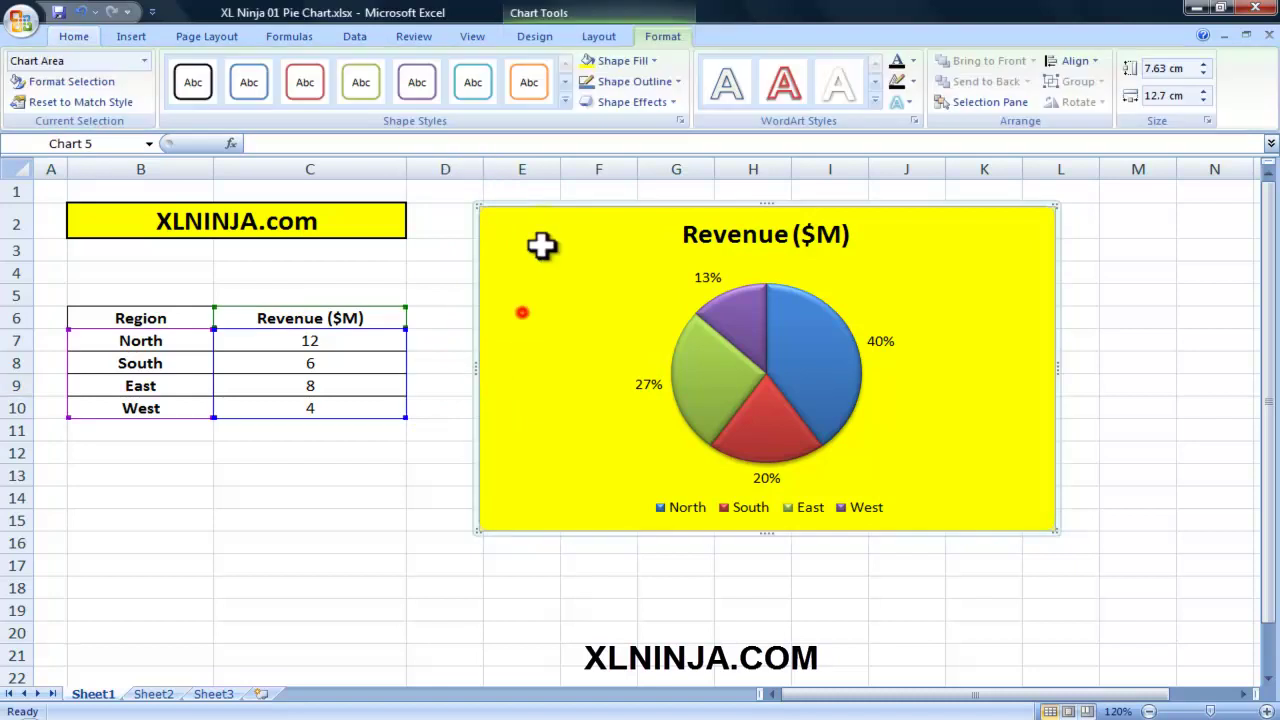
left_click(678, 77)
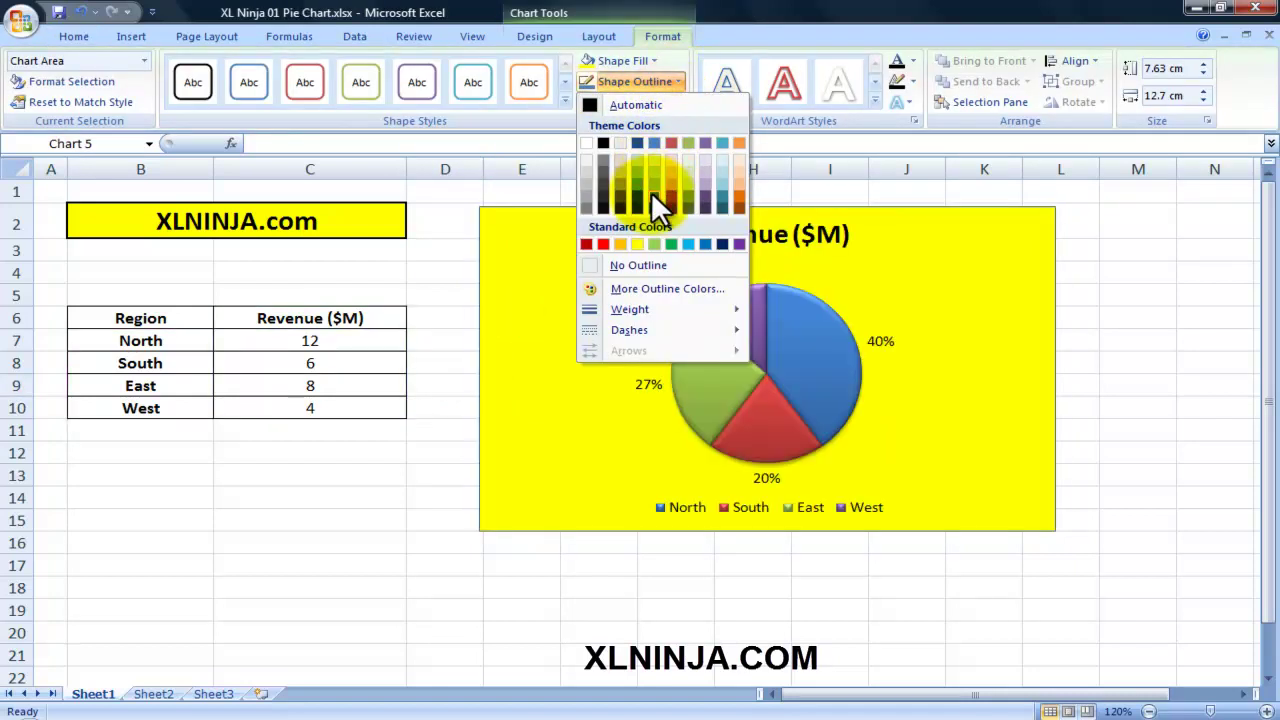
left_click(673, 144)
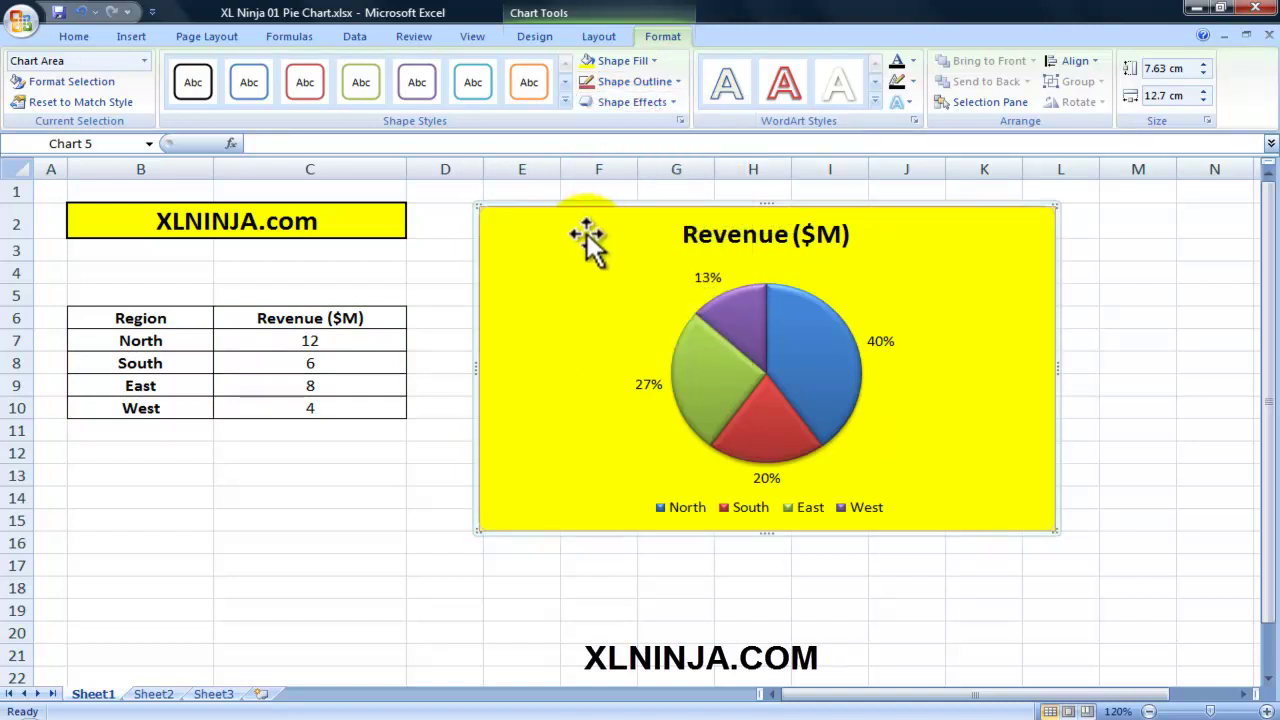
left_click(665, 82)
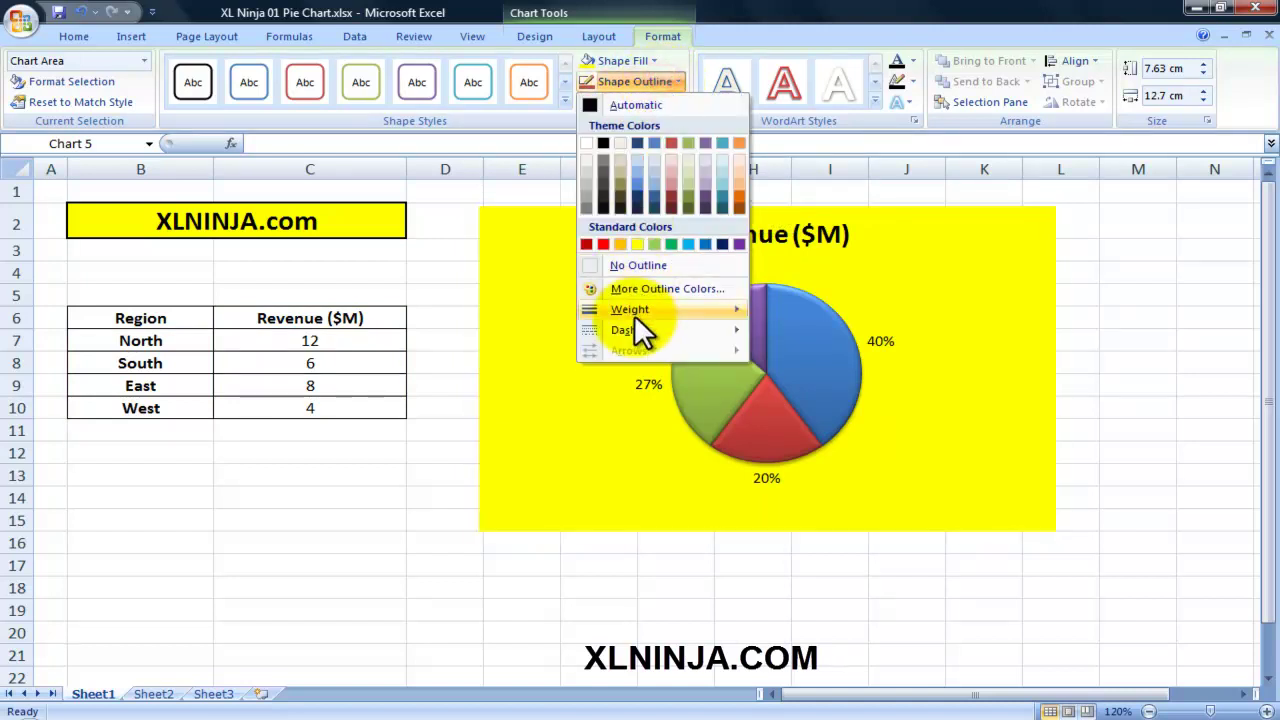
mouse_move(634, 313)
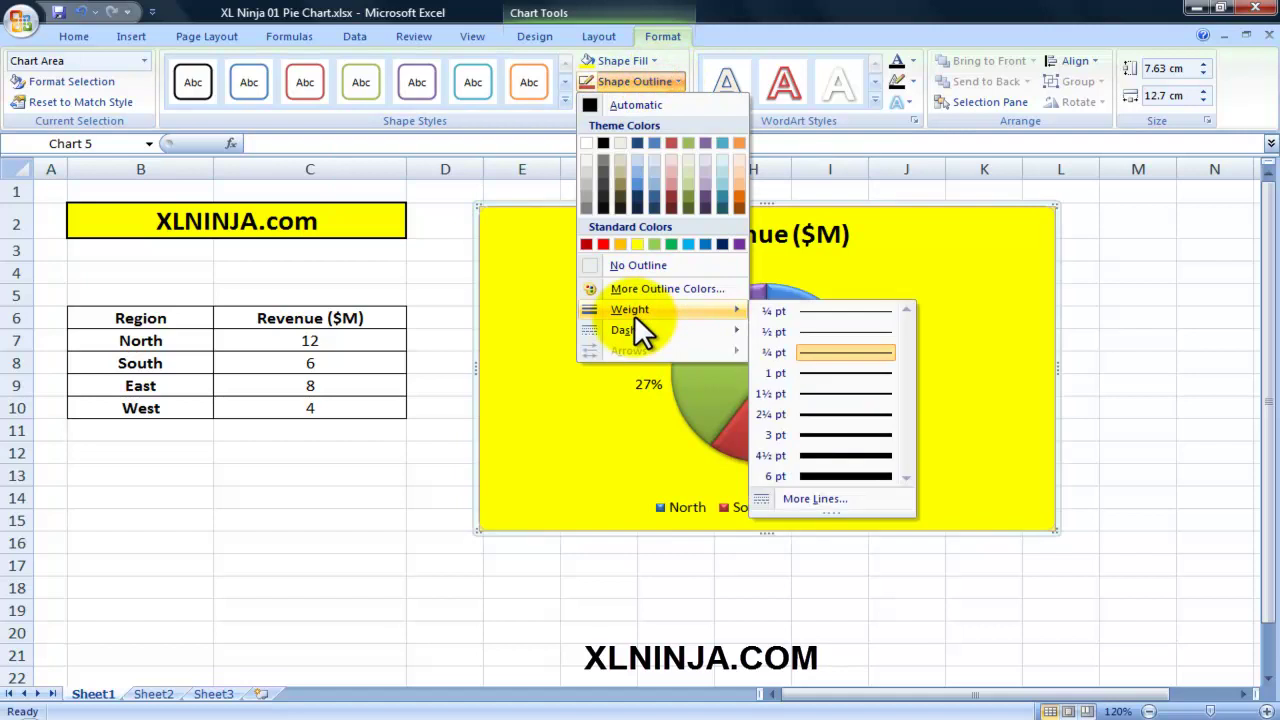
left_click(839, 434)
left_click(397, 567)
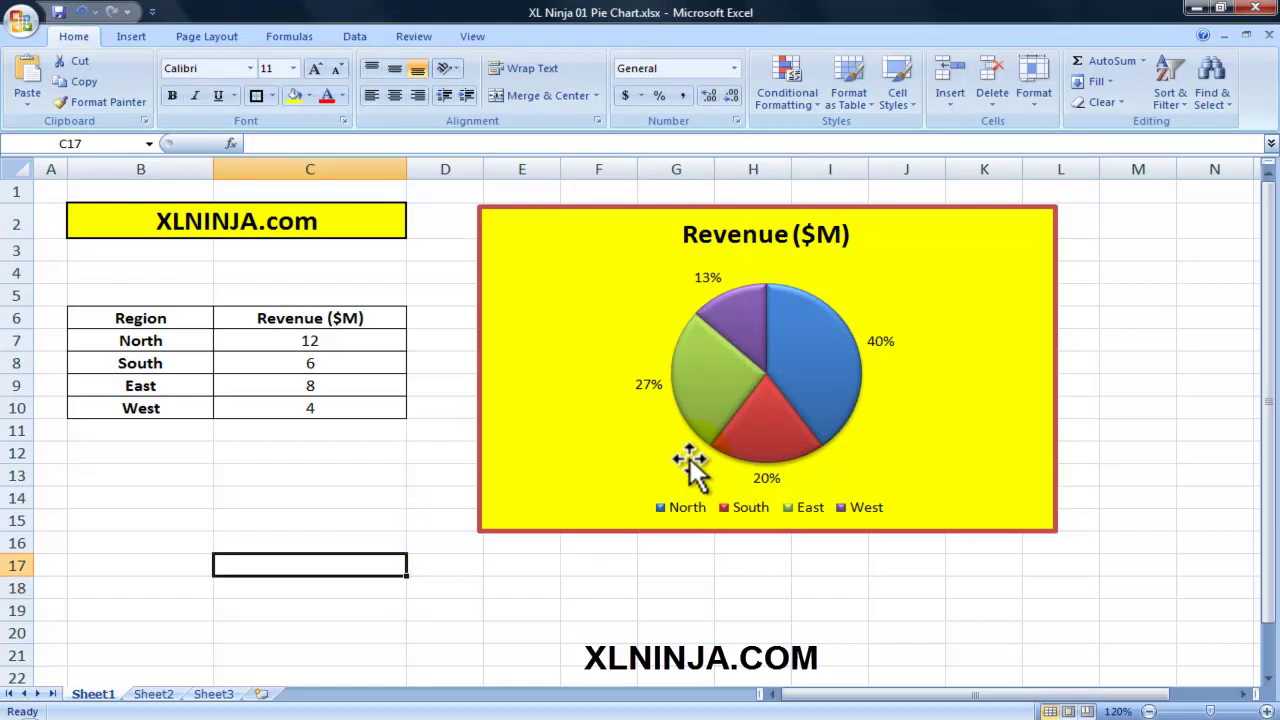
left_click(583, 334)
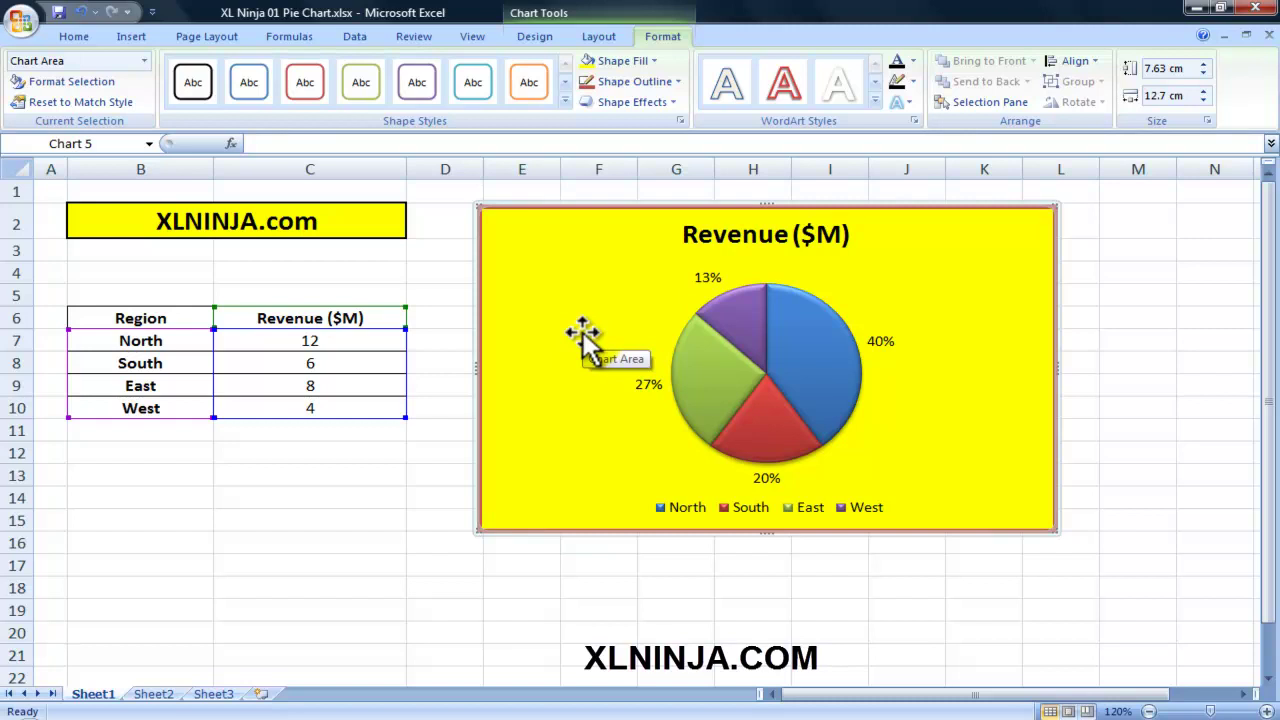
left_click(303, 218)
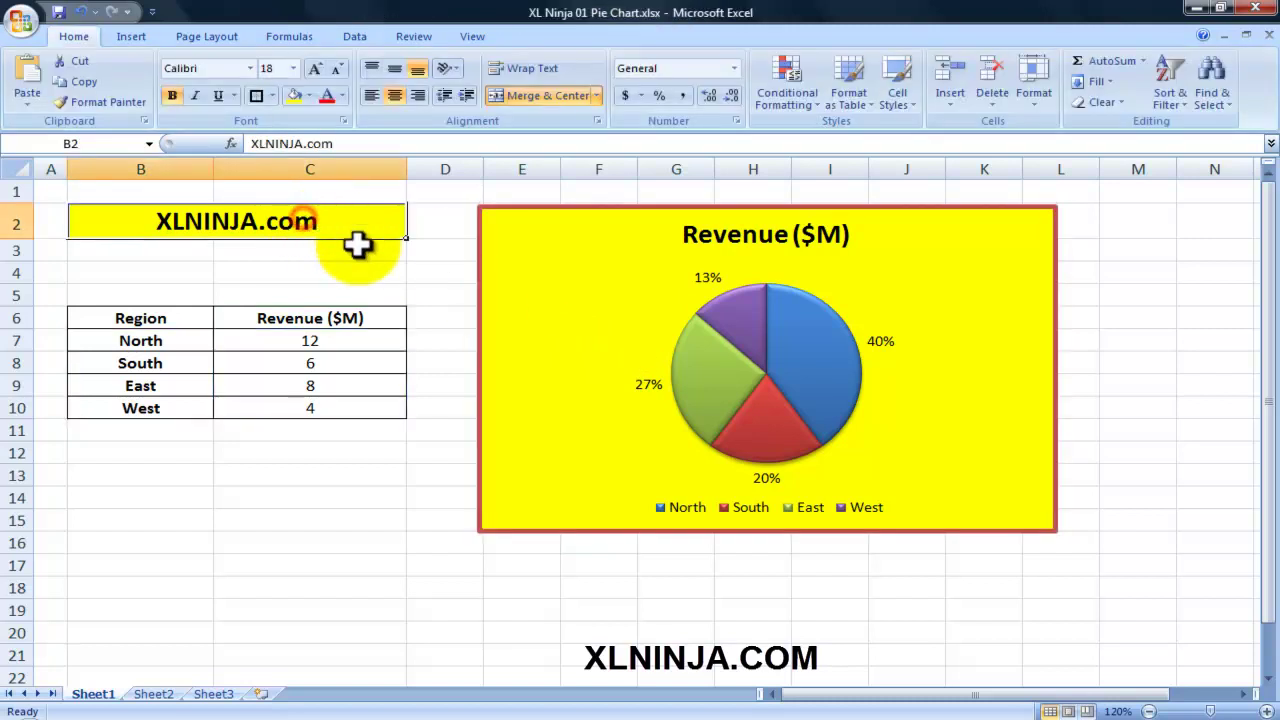